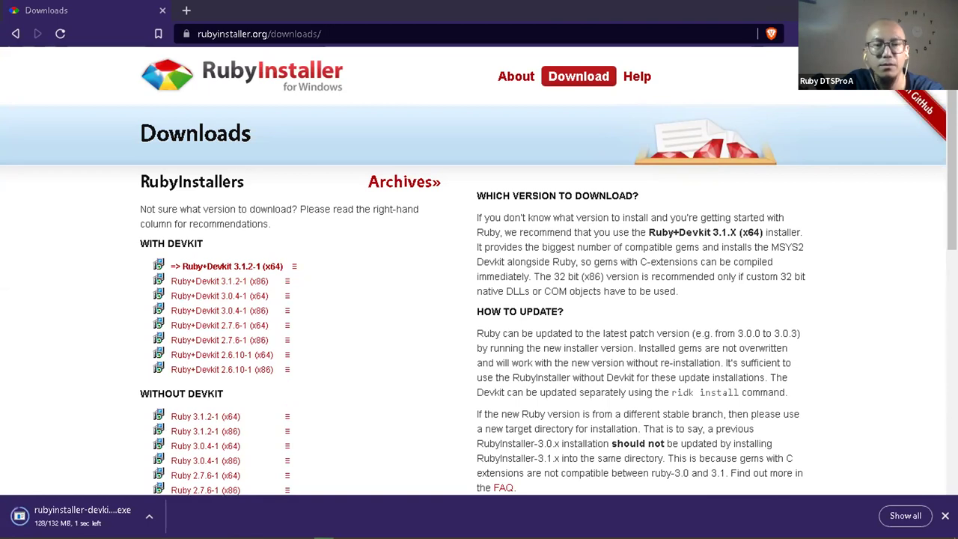
Set the downloading Ruby+Devkit installer to open when done and keep the file
left_click(148, 516)
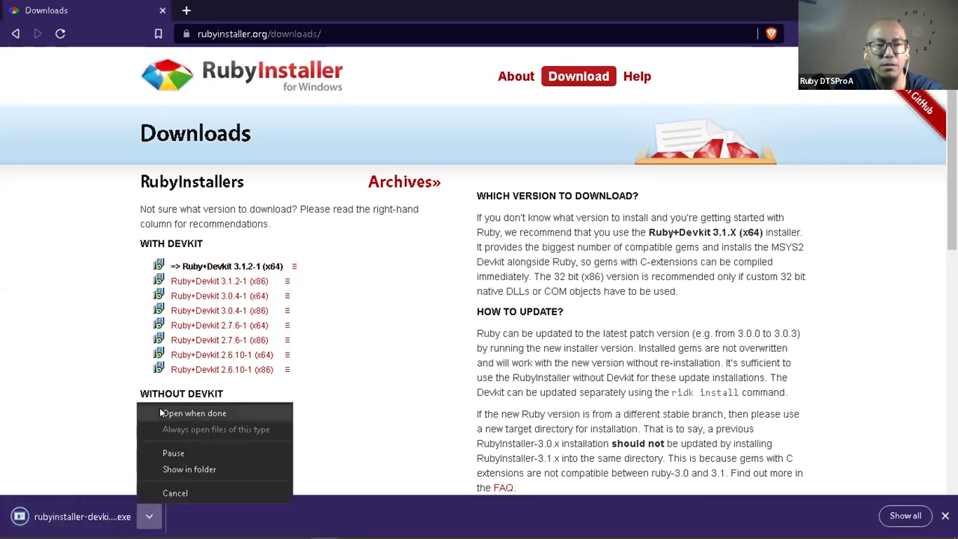
left_click(161, 413)
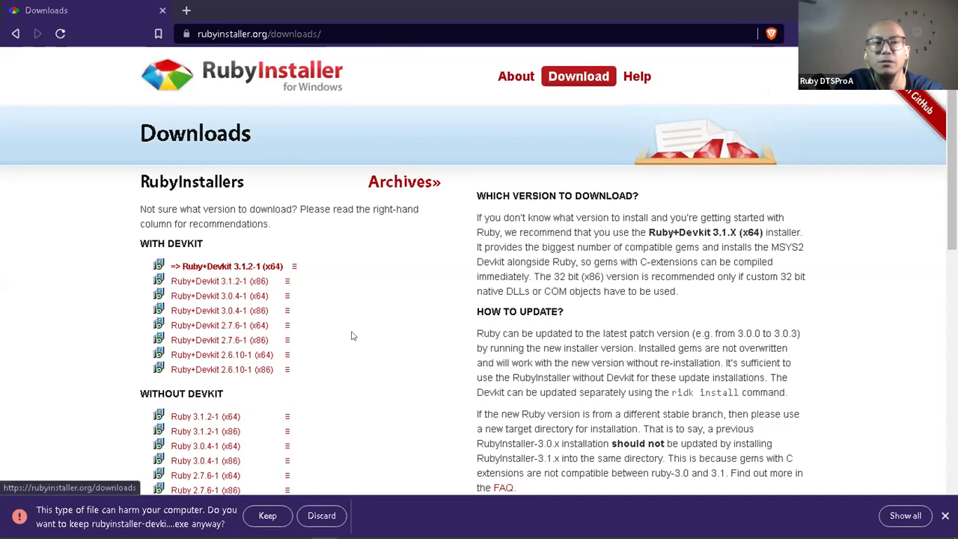
left_click(265, 515)
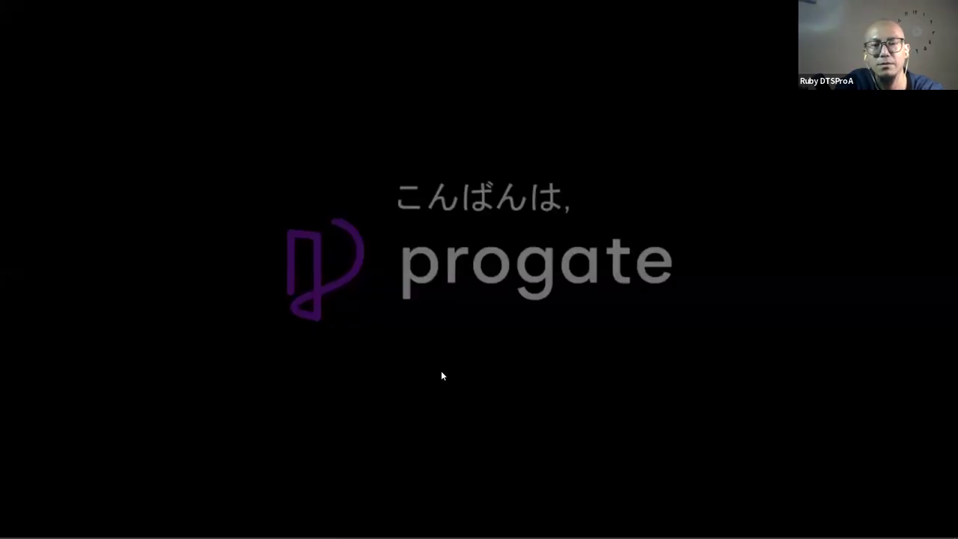
Advance the Ruby 3.1.2-1-x64 setup, include the MSYS2 development toolchain 2022-04-19 component and start the installation
key("alt+Tab")
key("alt+Tab")
key("alt+Tab")
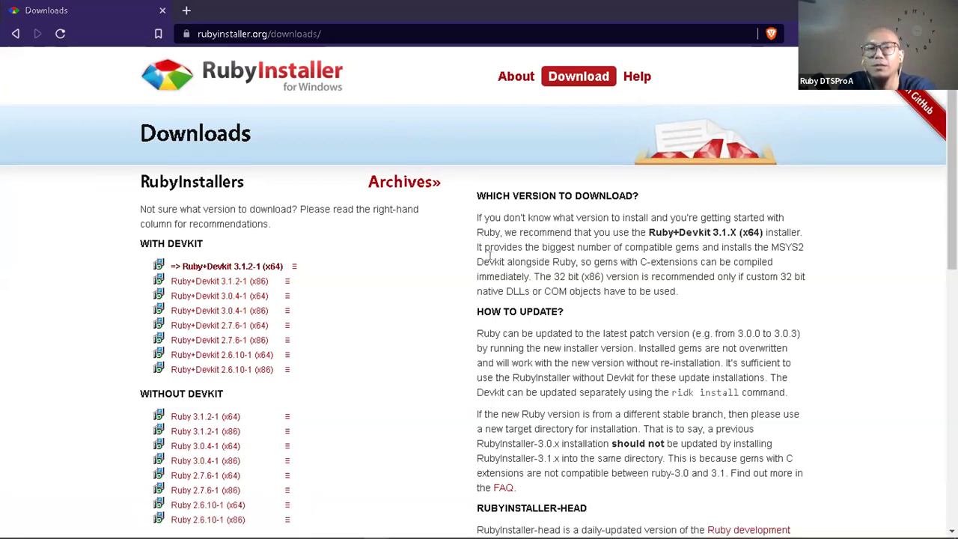
left_click(362, 372)
left_click(611, 413)
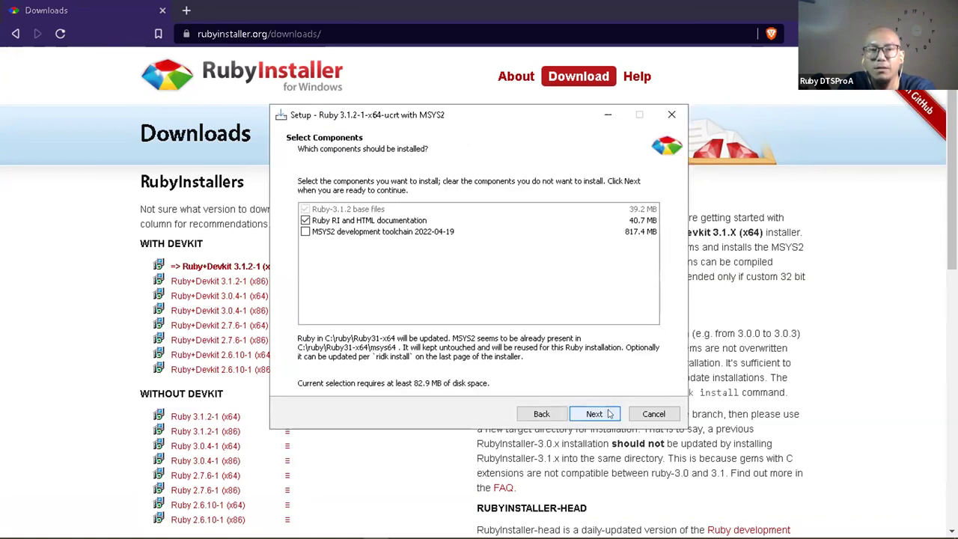
left_click(435, 234)
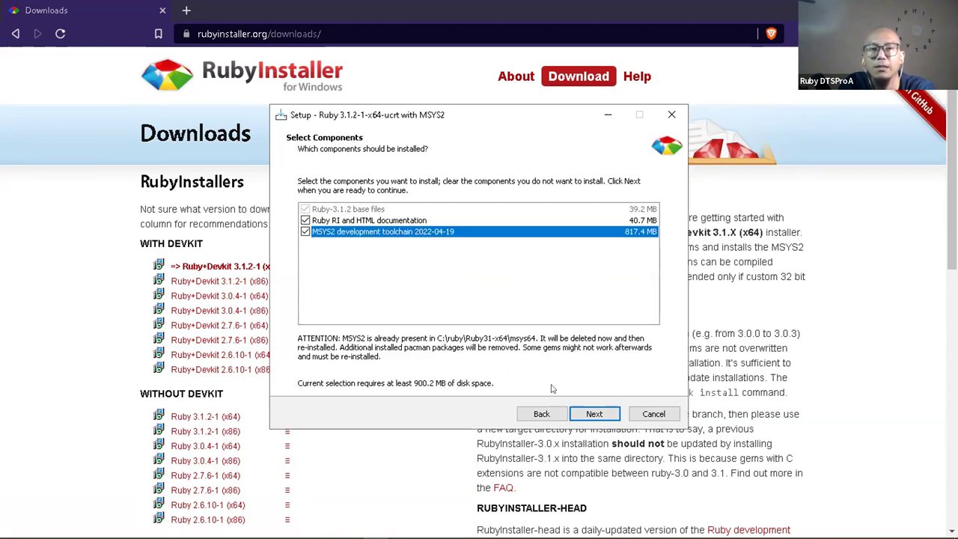
left_click(606, 412)
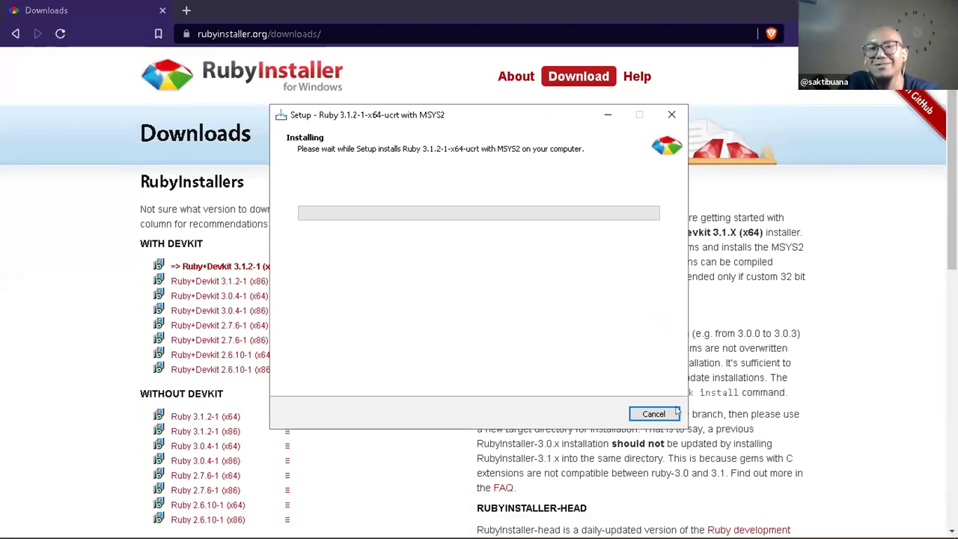
Download the Ruby 3.1.2-1 (x64) 7-Zip archive from the RubyInstaller downloads page and open it
left_click(791, 297)
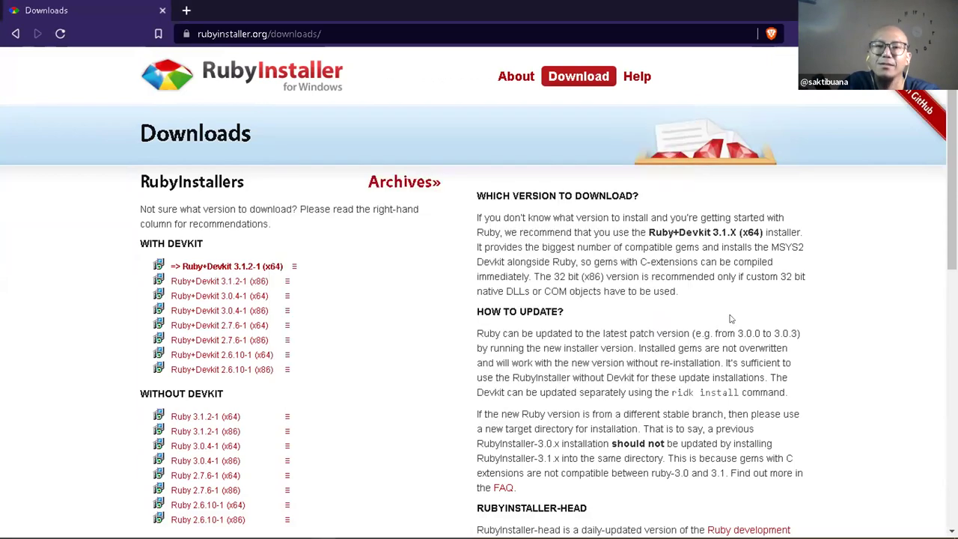
left_click_drag(952, 248, 935, 331)
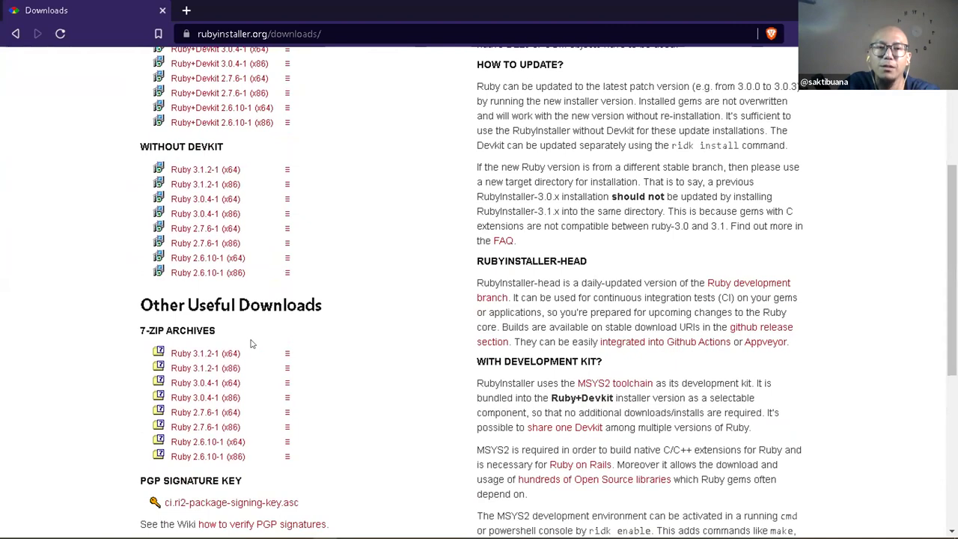
left_click(228, 357)
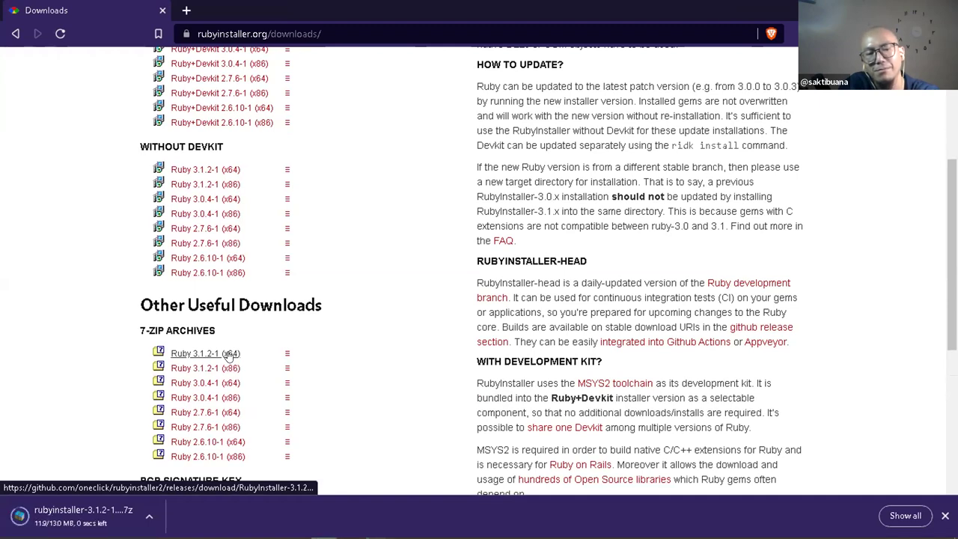
left_click(228, 354)
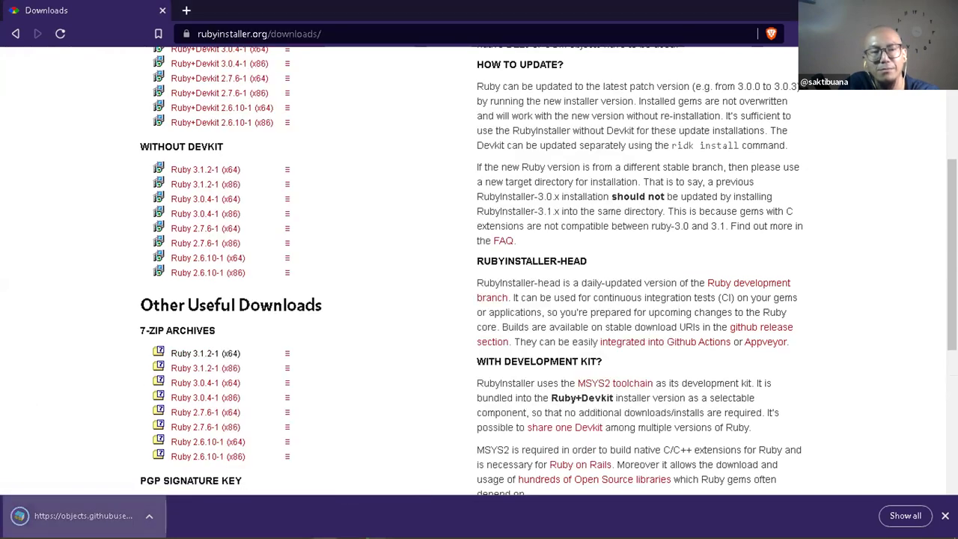
left_click(82, 515)
Browse to the C:\ drive in a new File Explorer window and move the archive window aside
key("super+e")
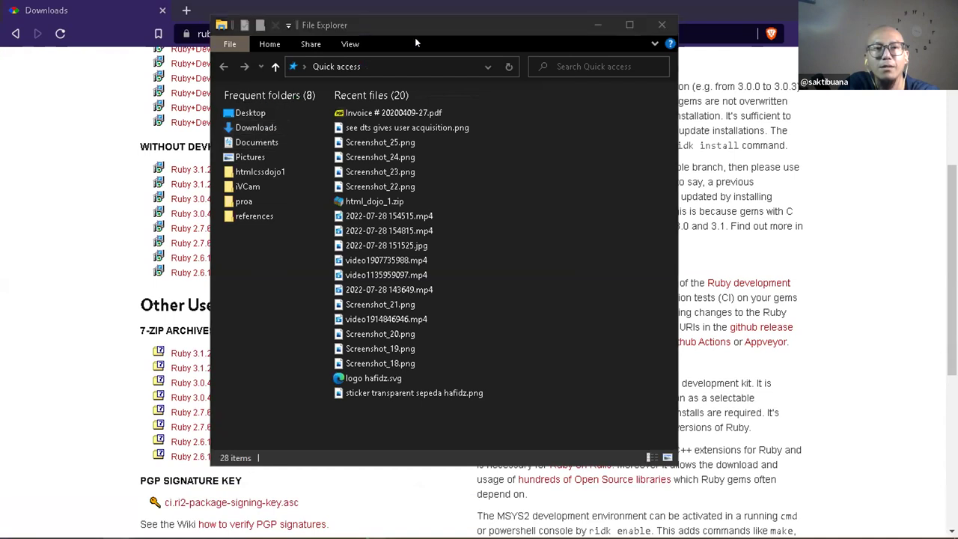
left_click(414, 66)
type("C:\\")
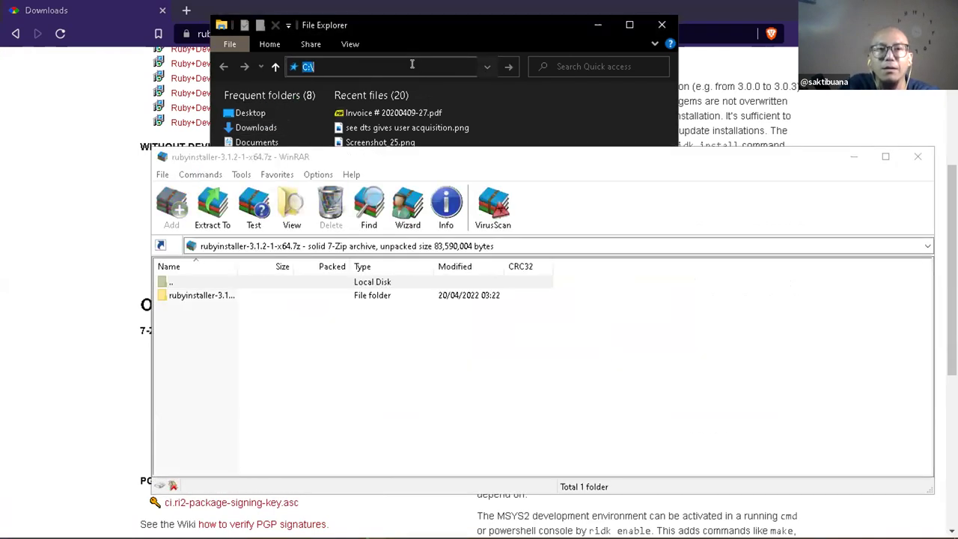
key("Return")
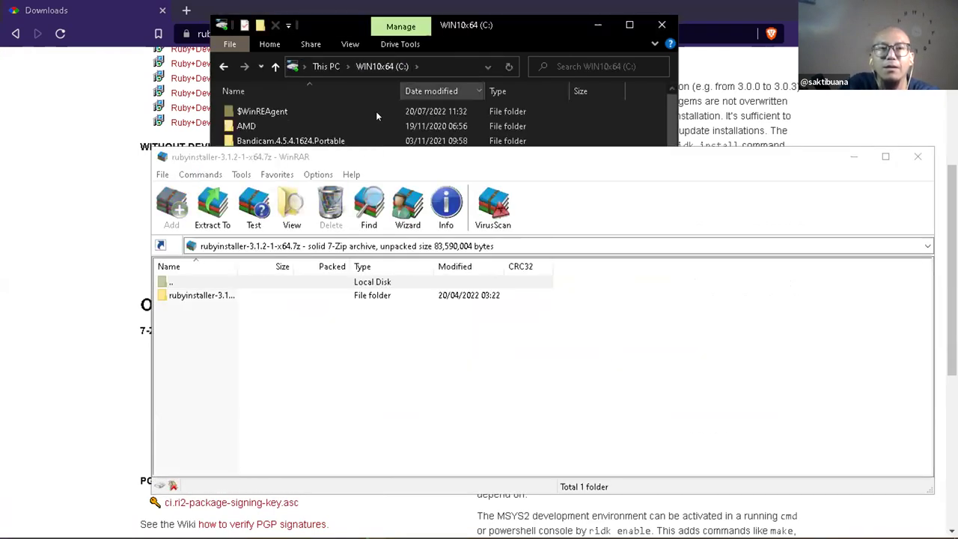
key("Return")
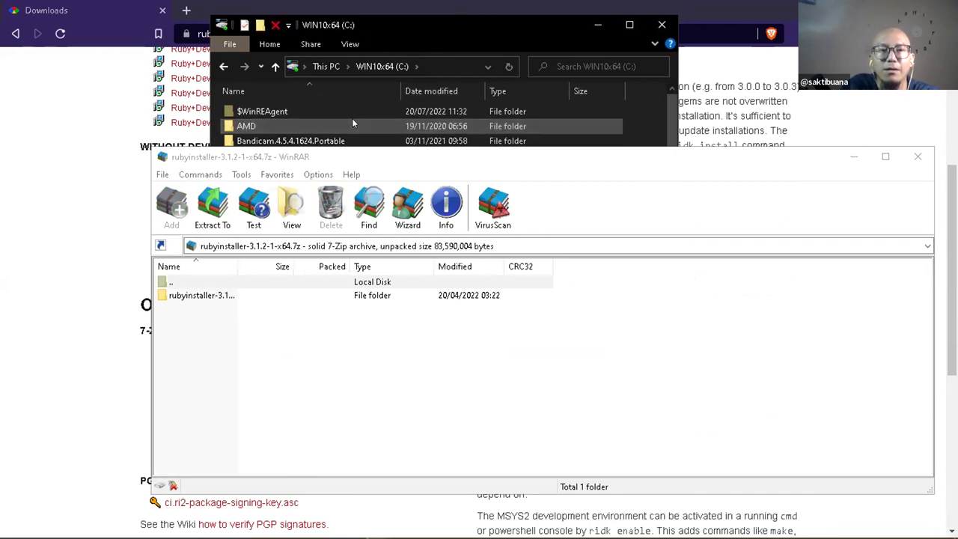
left_click(430, 157)
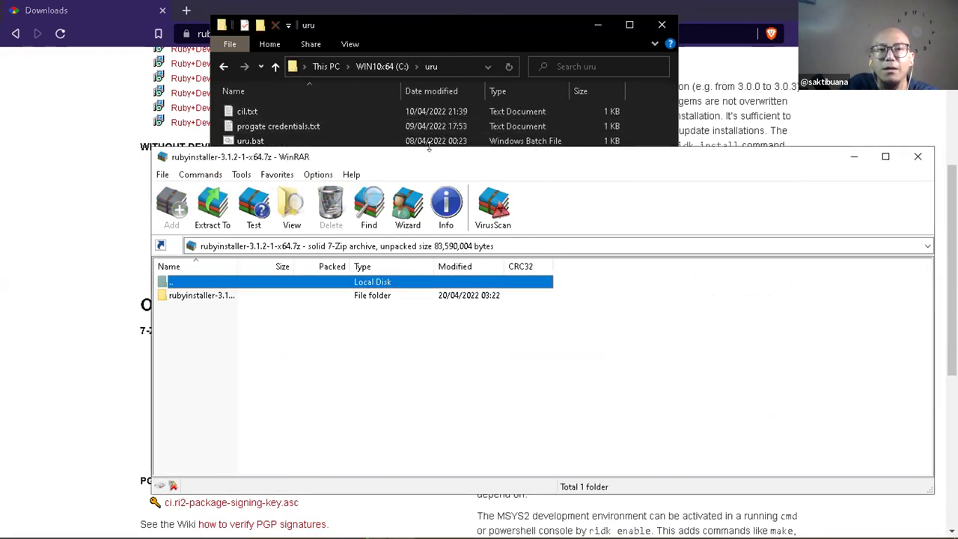
left_click_drag(633, 165, 836, 169)
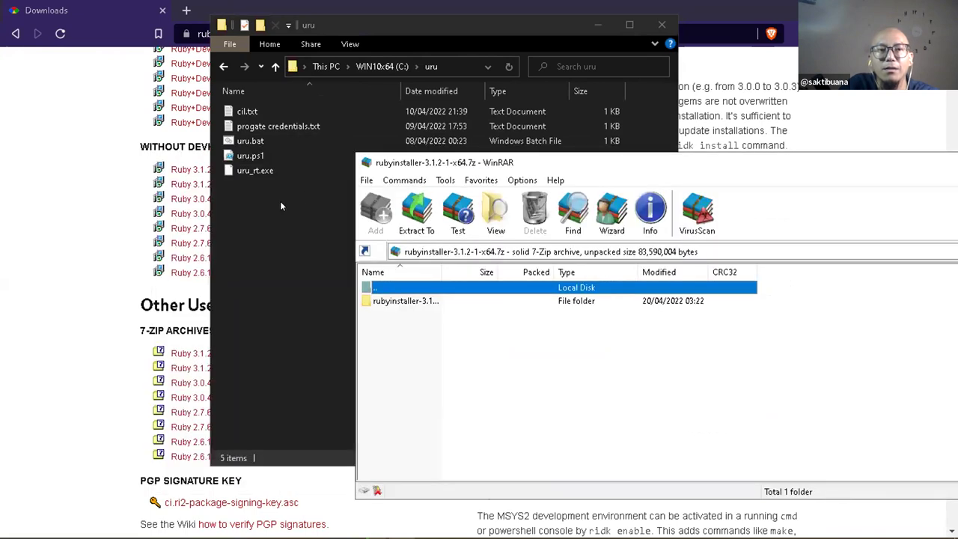
Open the ruby folder on the C: drive and look inside its Ruby31-x64 subfolder
left_click(275, 67)
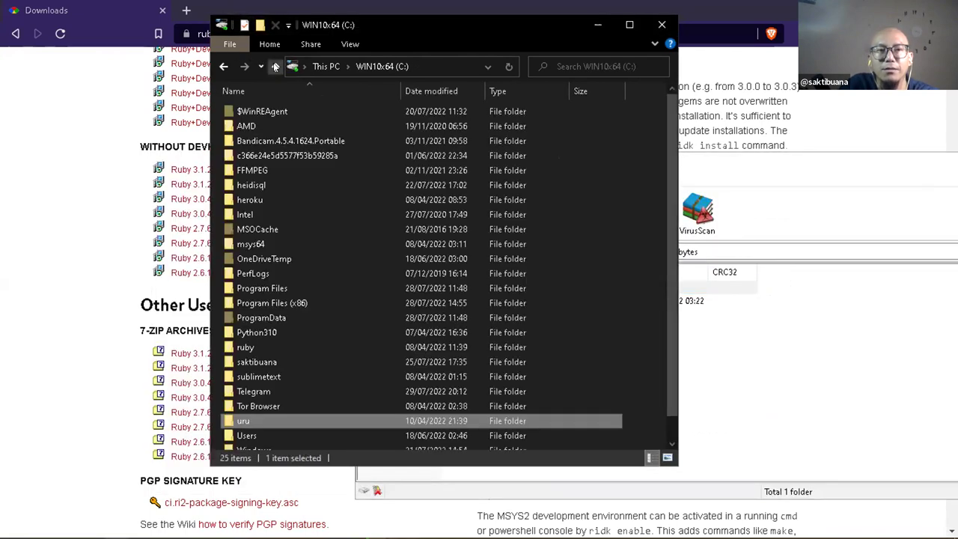
left_click(273, 346)
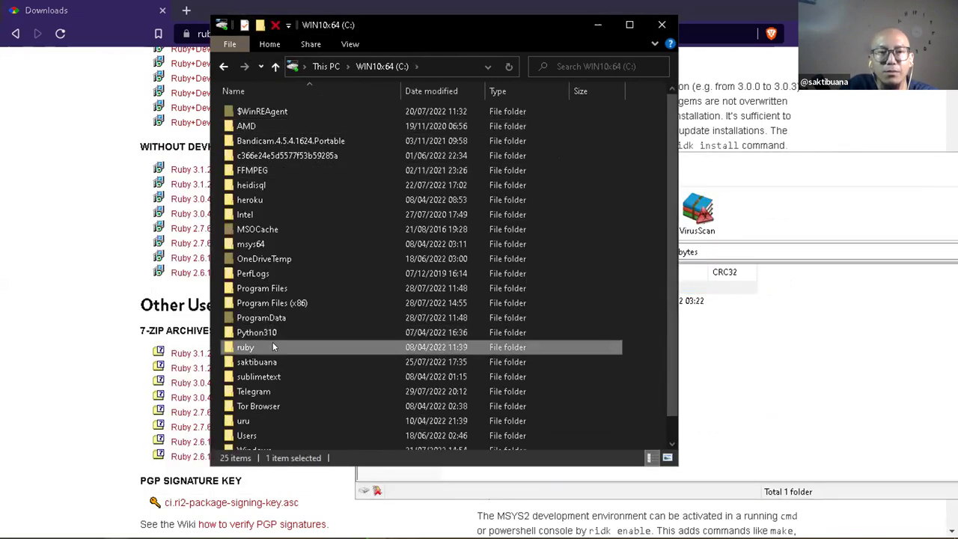
double_click(273, 347)
double_click(275, 127)
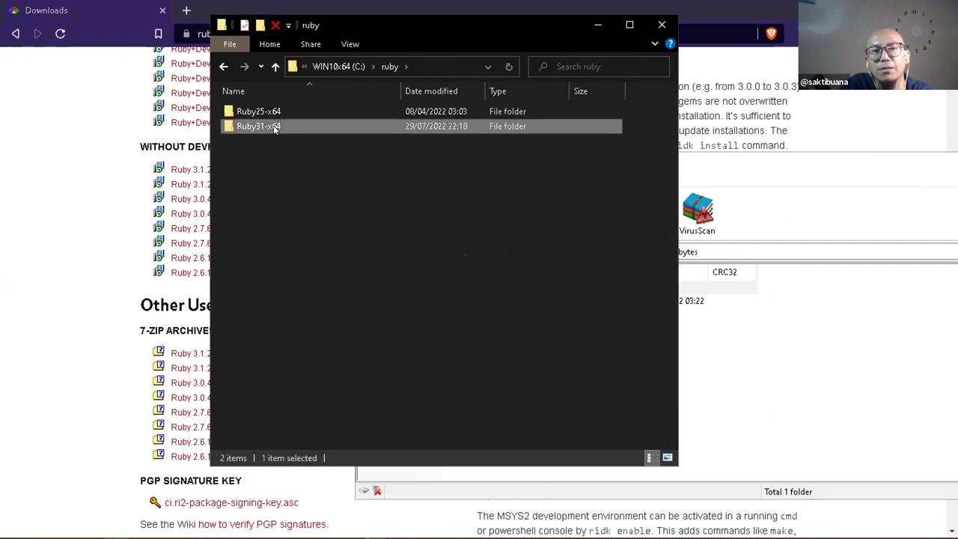
left_click(223, 68)
Look inside the rubyinstaller-3.1.2-1-x64 folder of the archive and extract that folder into C:\ruby
key("alt+Tab")
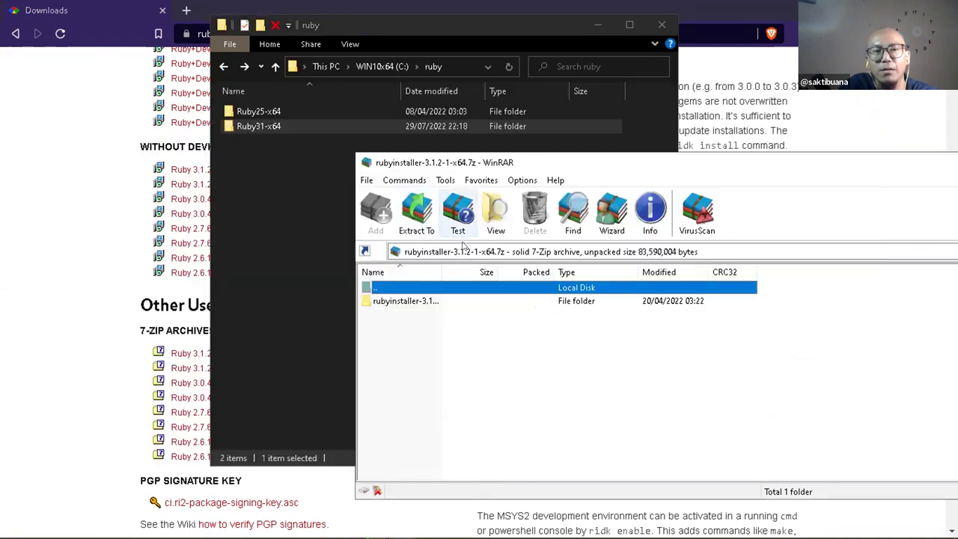
double_click(419, 301)
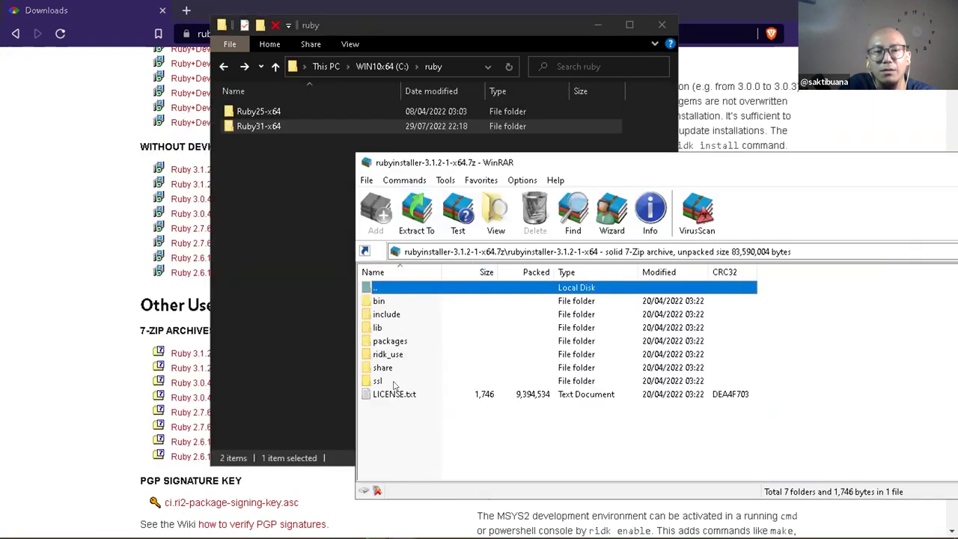
left_click_drag(388, 413, 377, 290)
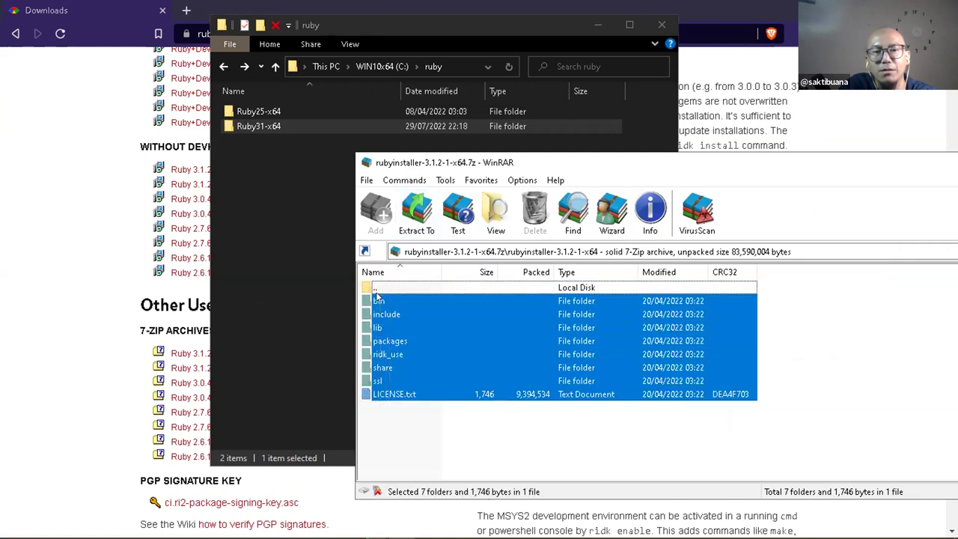
left_click(377, 289)
double_click(377, 289)
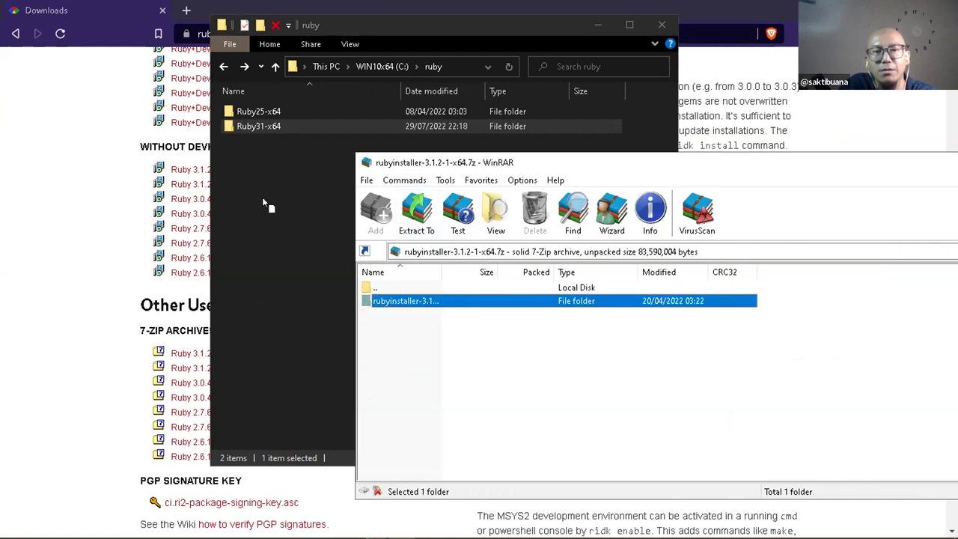
left_click_drag(262, 199, 263, 198)
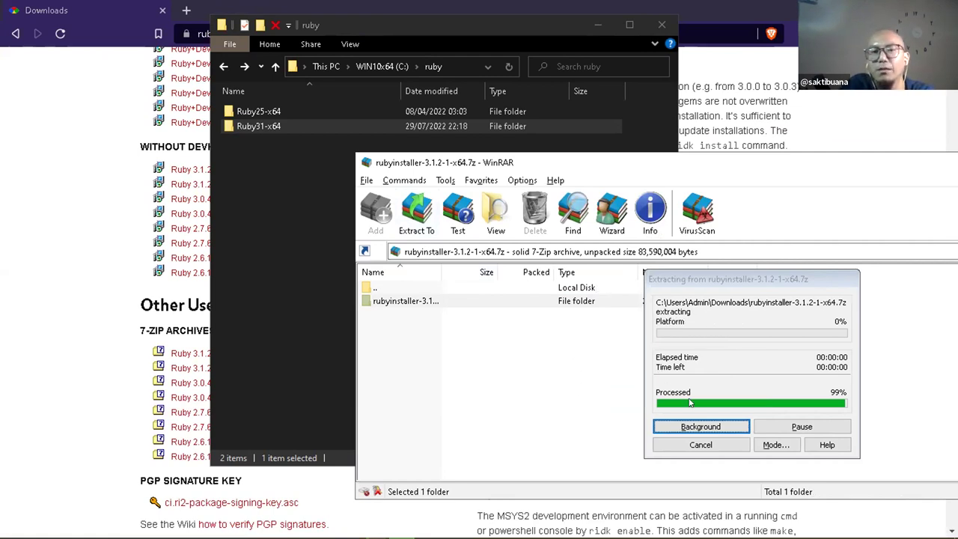
Check the progress of the Ruby setup and return to the archive extraction window
key("alt+Tab")
key("alt+Tab")
key("alt+Tab")
key("alt+Tab")
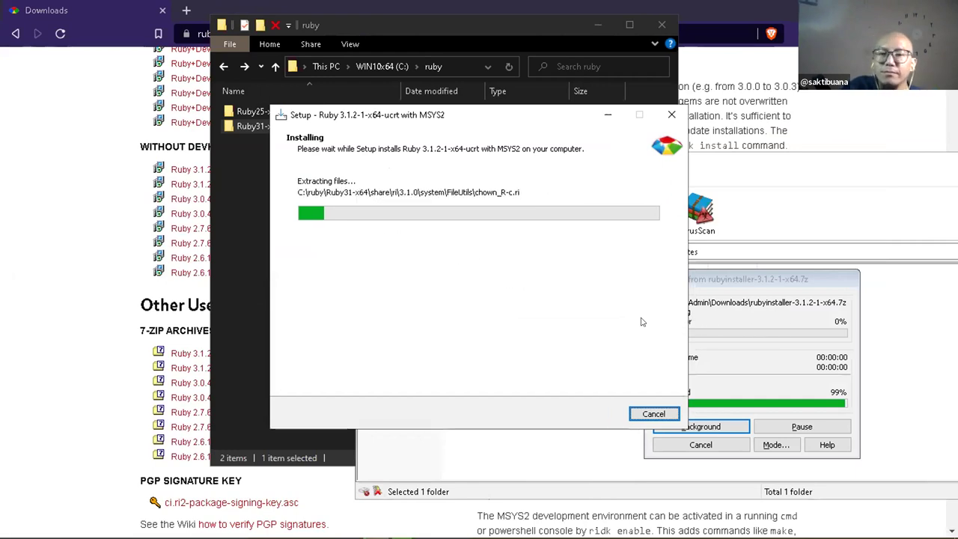
left_click(738, 424)
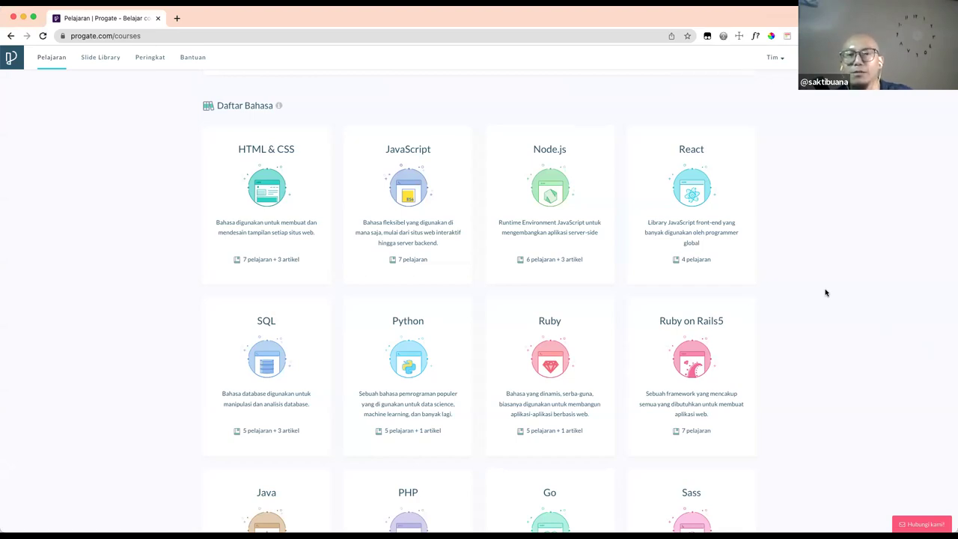
Open Progate's Ruby on Rails5 course and start the Ruby on Rails5 II lesson
left_click(705, 359)
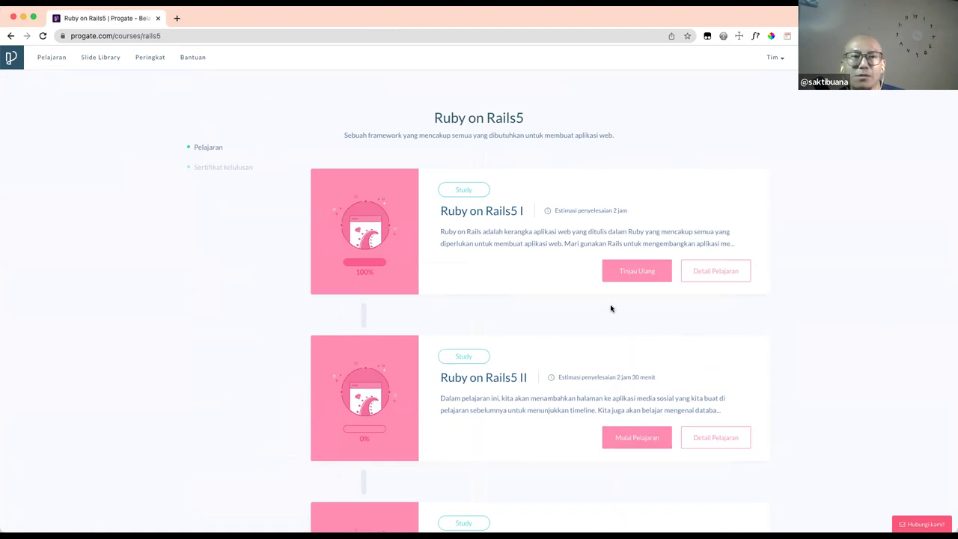
left_click(645, 440)
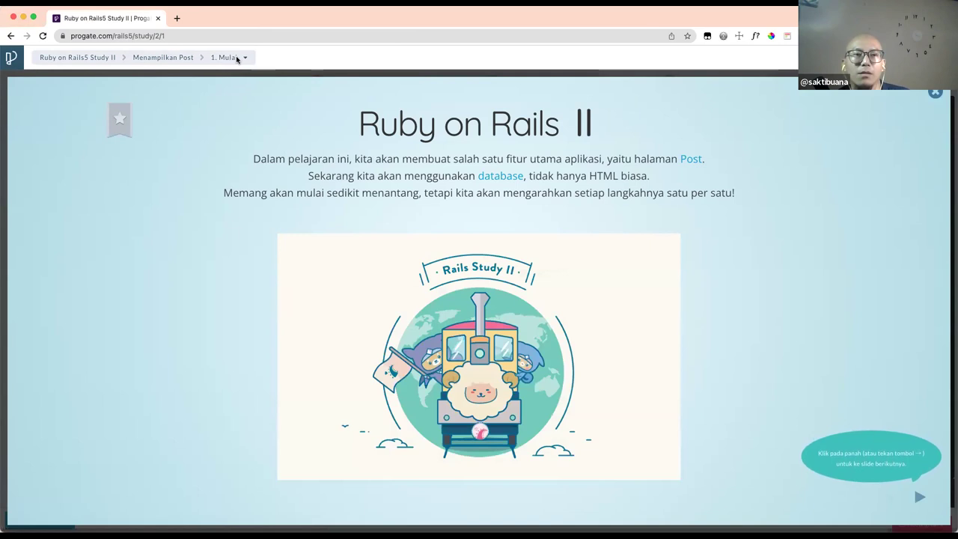
Review the list of exercises in Ruby on Rails5 Study II, from Menampilkan Post to Susunan Umum
left_click(236, 59)
left_click(236, 59)
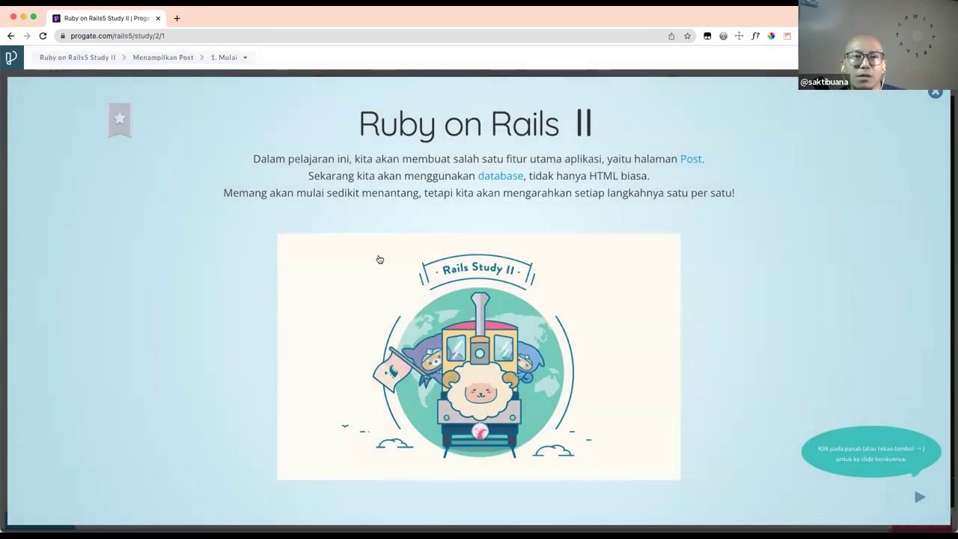
scroll(379, 259, "down", 3)
scroll(380, 259, "up", 3)
scroll(379, 259, "down", 3)
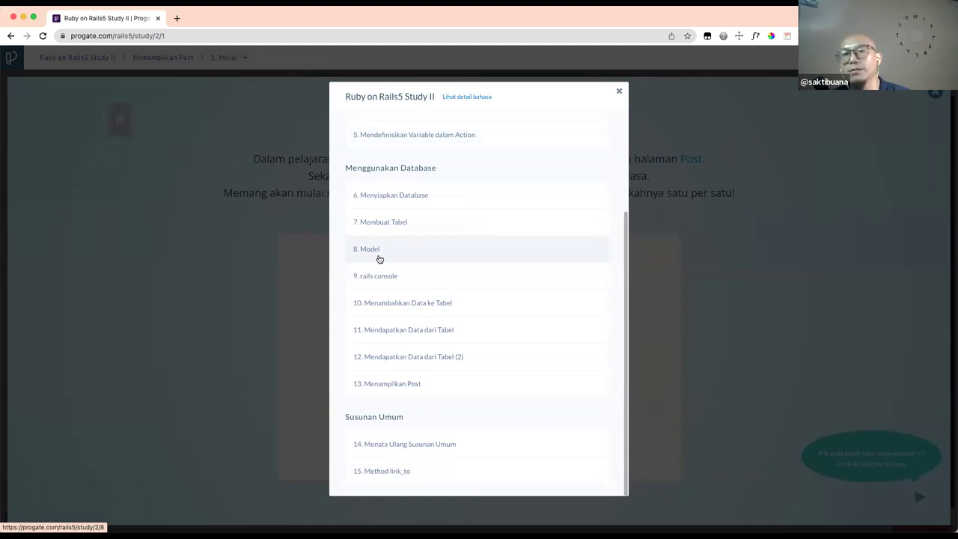
scroll(379, 258, "up", 3)
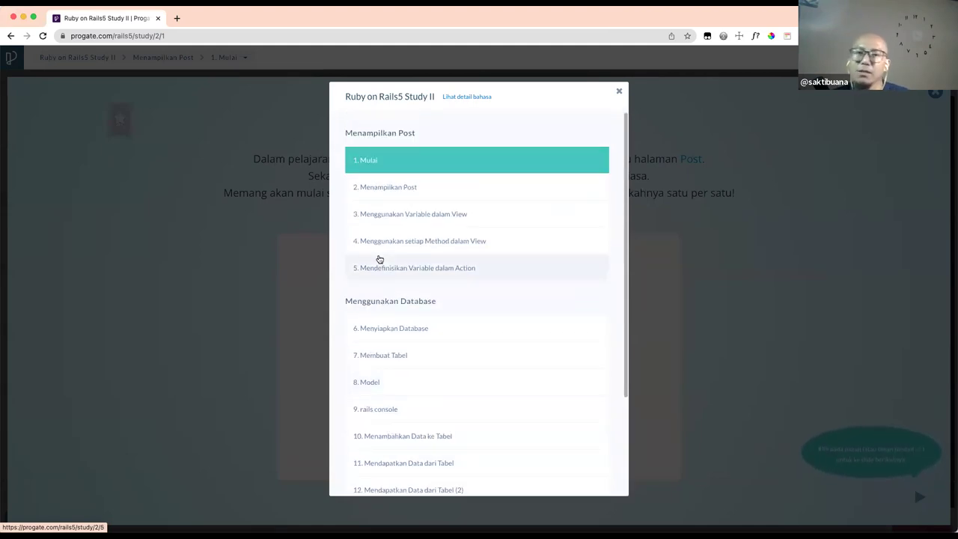
Open exercise 1. Mulai from the list and advance to its Database slide
left_click(380, 259)
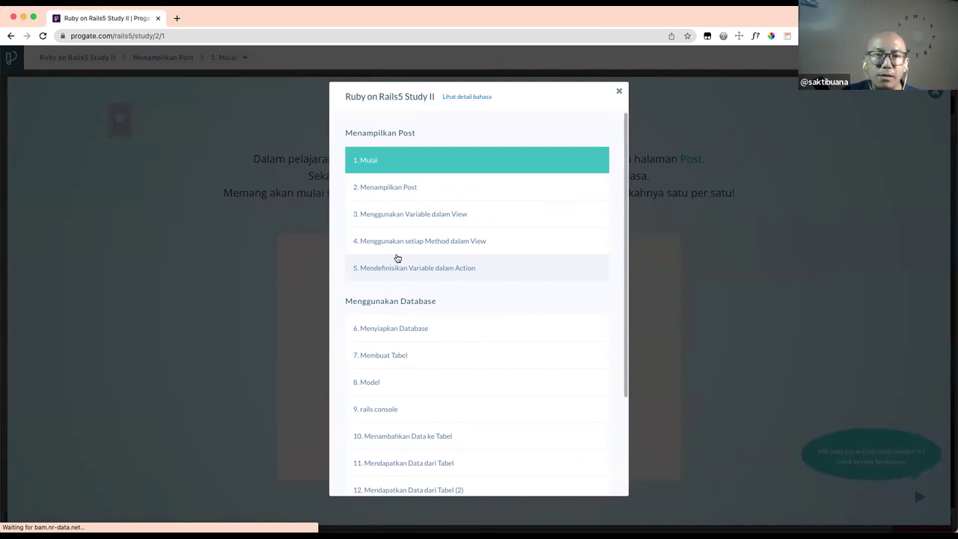
left_click(386, 160)
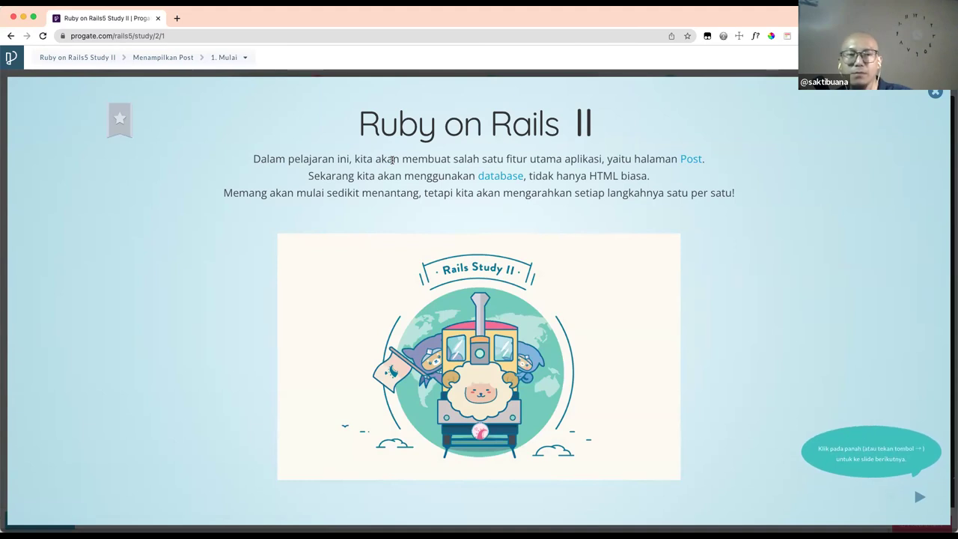
key("Right")
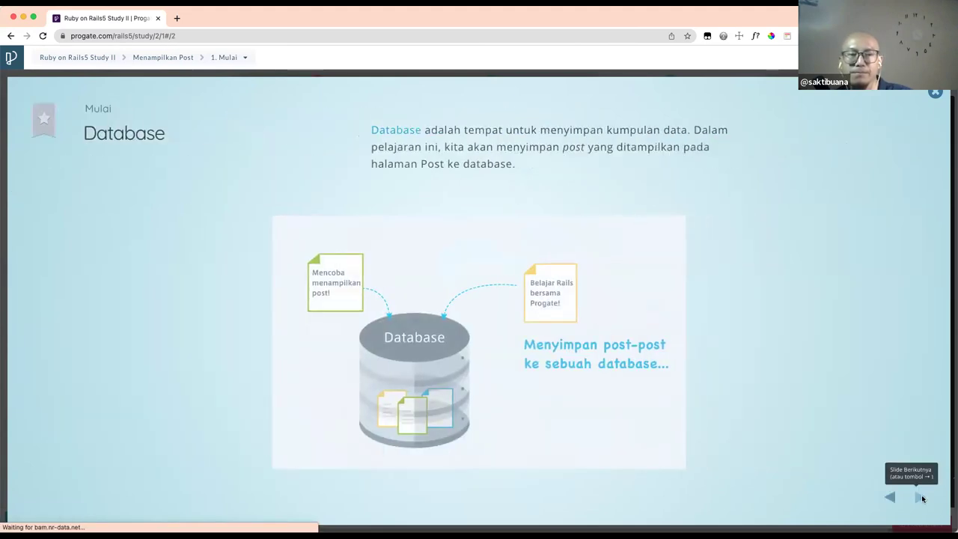
Advance through the remaining slides of exercise 1. Mulai and start its practice exercise
left_click(920, 496)
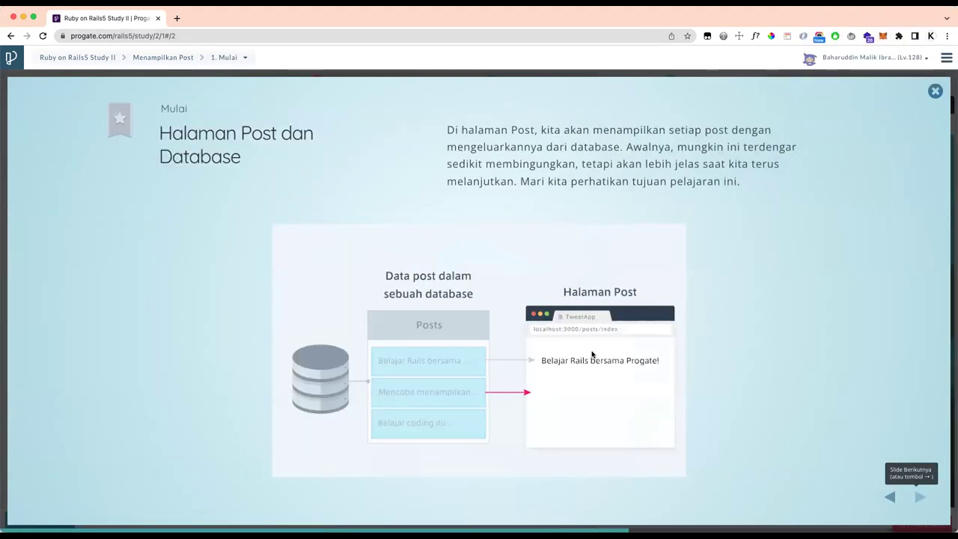
key("Right")
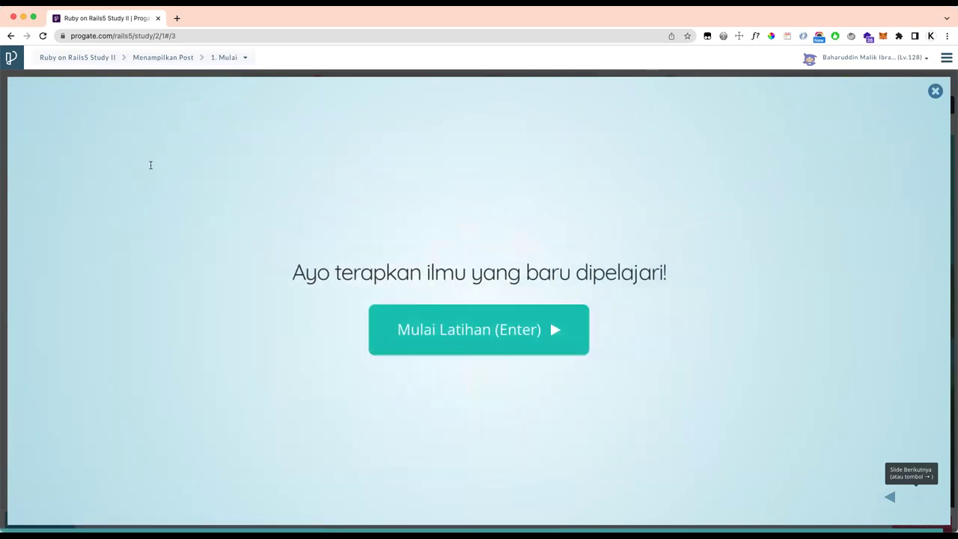
key("Return")
Load the Post page at localhost:3000/posts/index in the exercise's preview browser
left_click(333, 125)
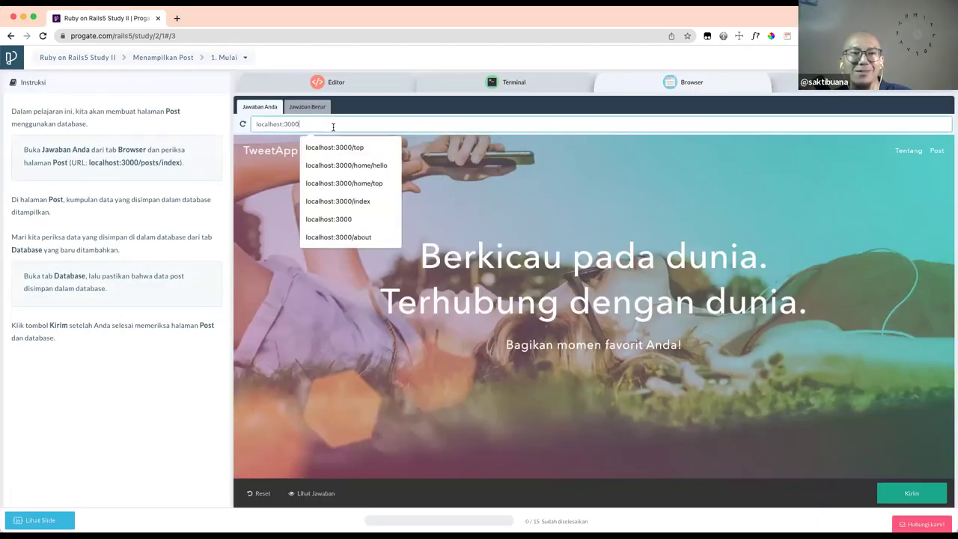
left_click(360, 201)
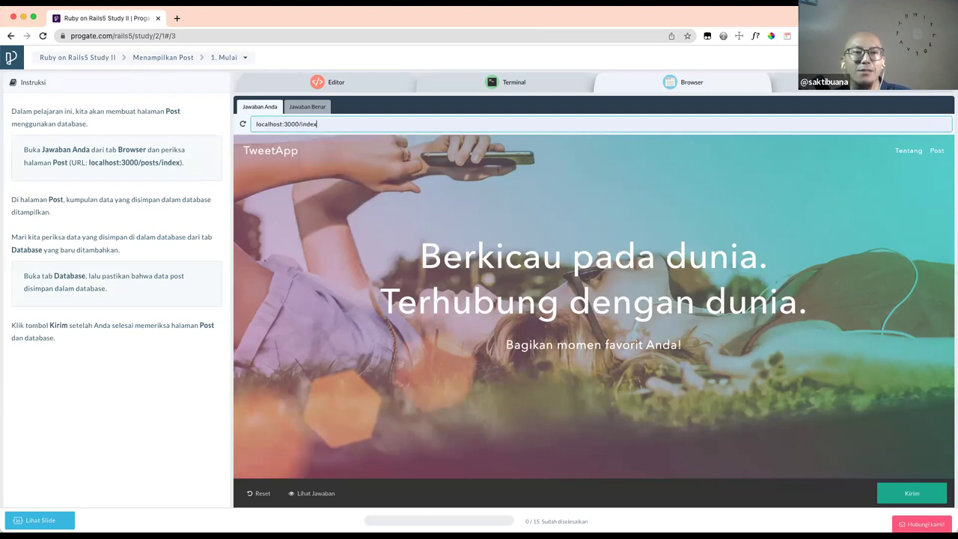
key("Return")
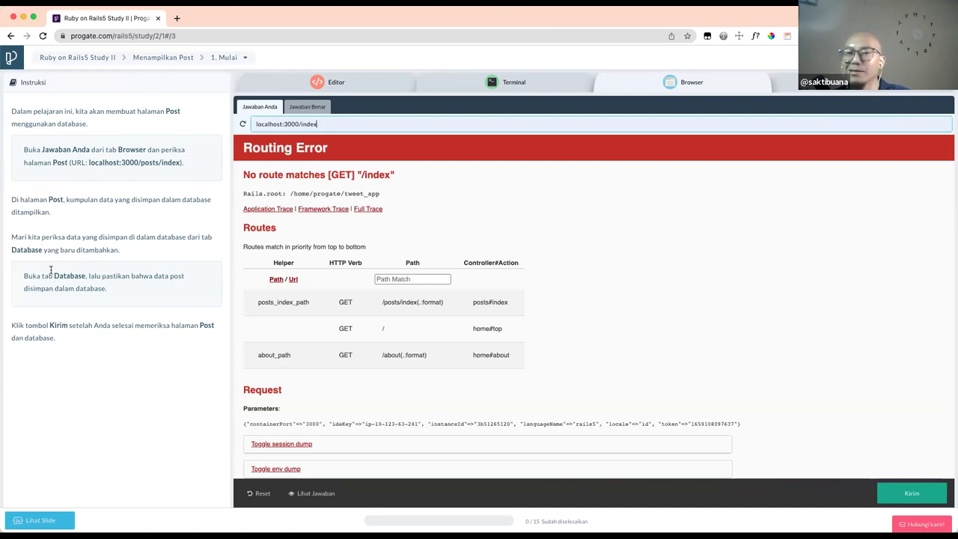
left_click(301, 123)
type("post/")
key("Return")
type("s")
key("Return")
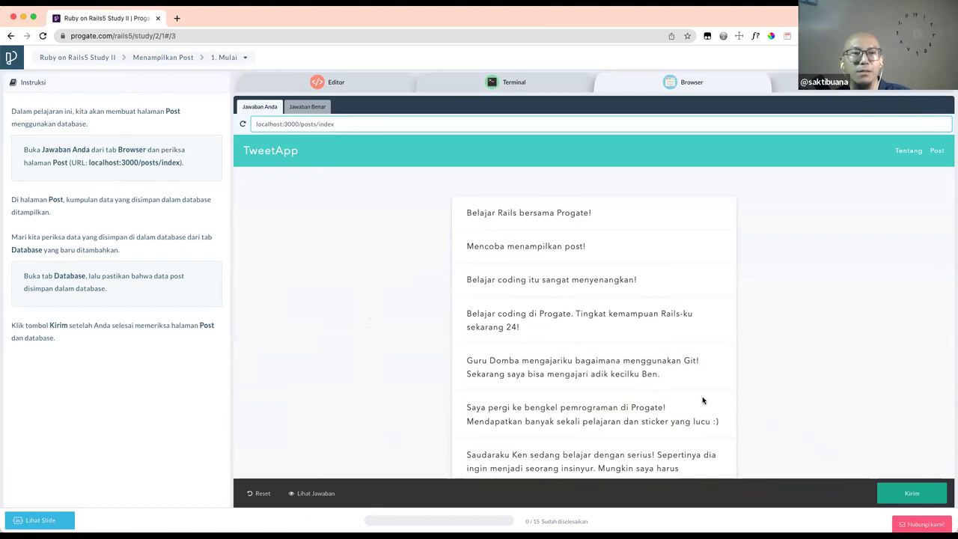
Look through the posts on the Post page, then submit exercise 1. Mulai and proceed from the level-up dialog
scroll(703, 400, "down", 3)
left_click(909, 492)
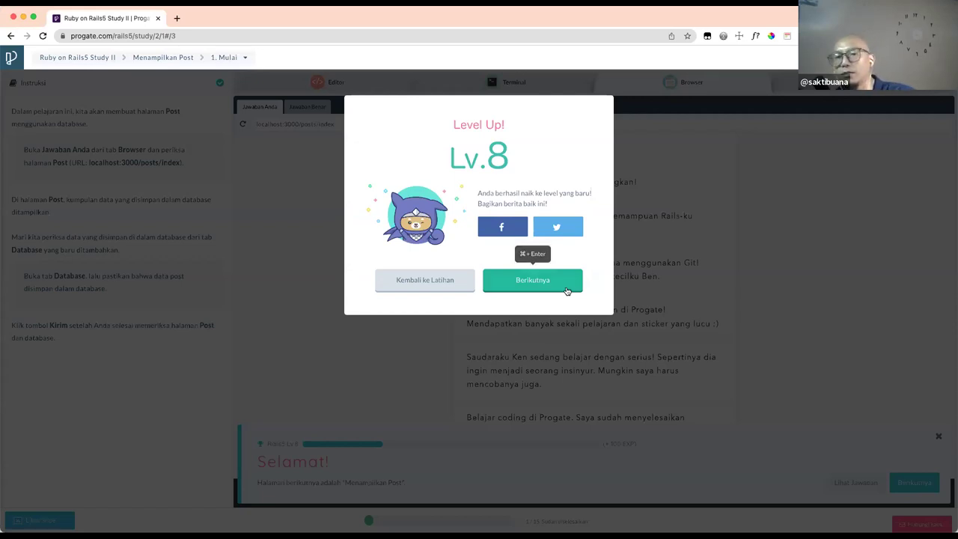
left_click(567, 291)
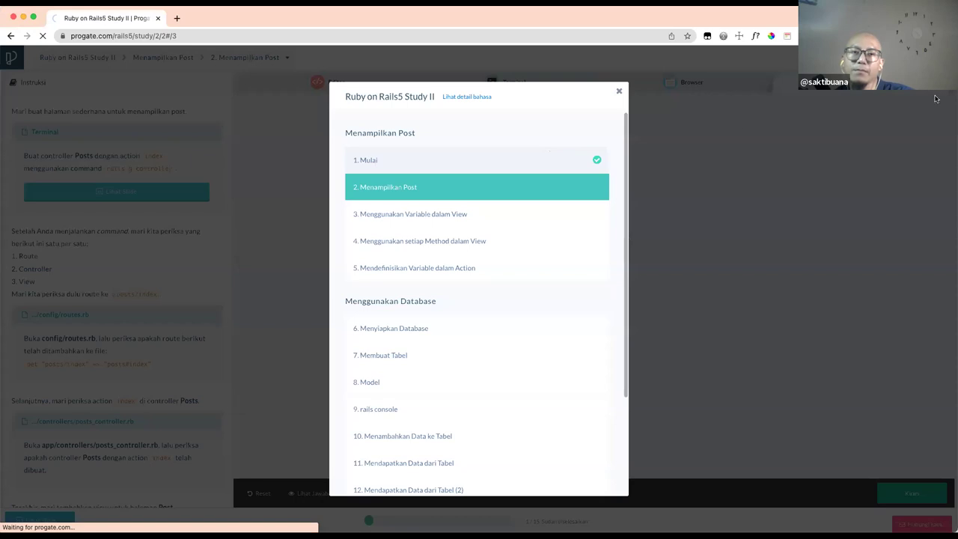
Resubmit exercise 1. Mulai from its posts database table and continue to exercise 2. Menampilkan Post
key("Right")
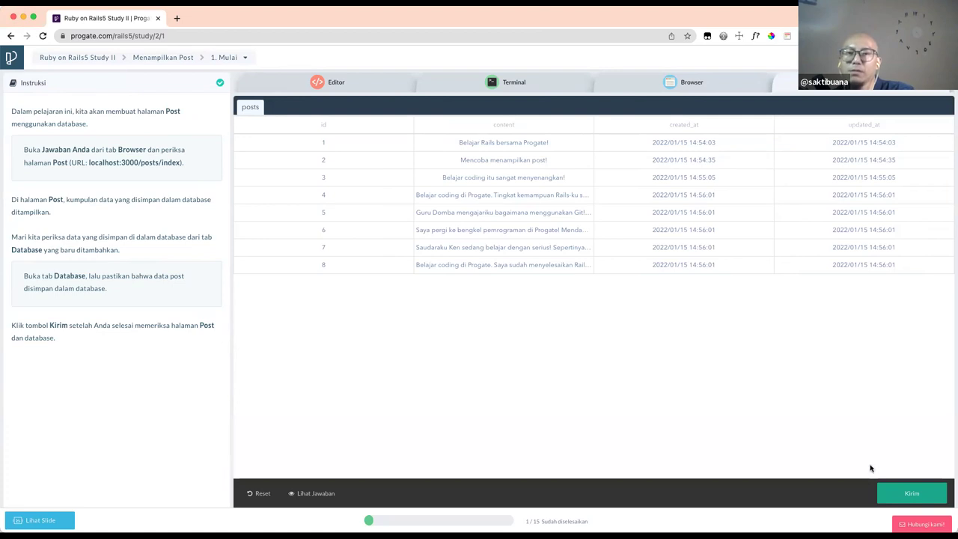
left_click(892, 485)
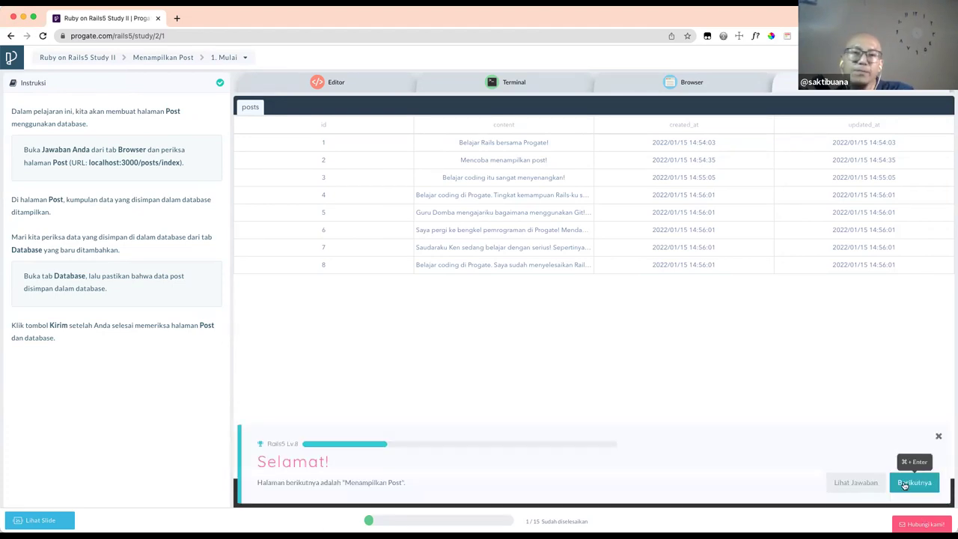
left_click(912, 484)
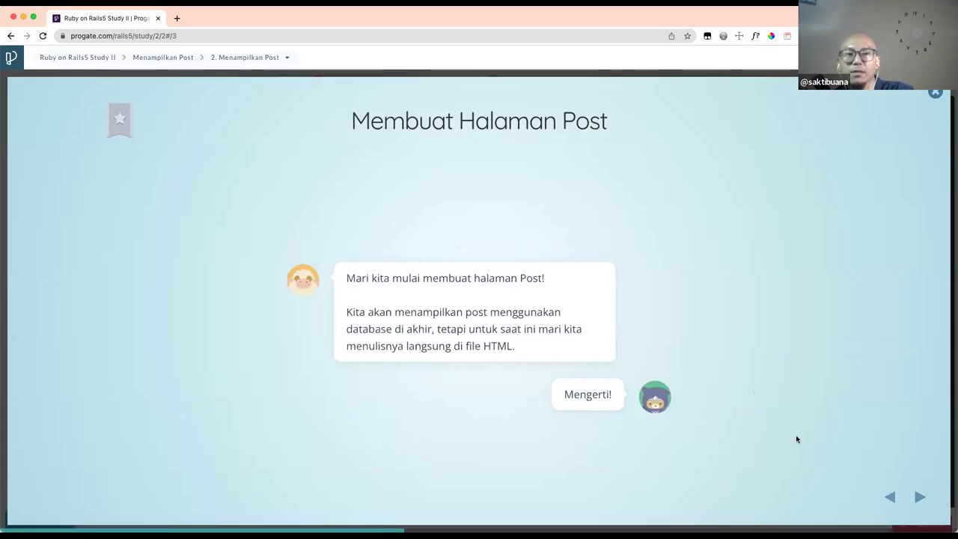
Read through the Menampilkan Post slides on the Posts controller and view, and start the practice exercise
left_click(921, 497)
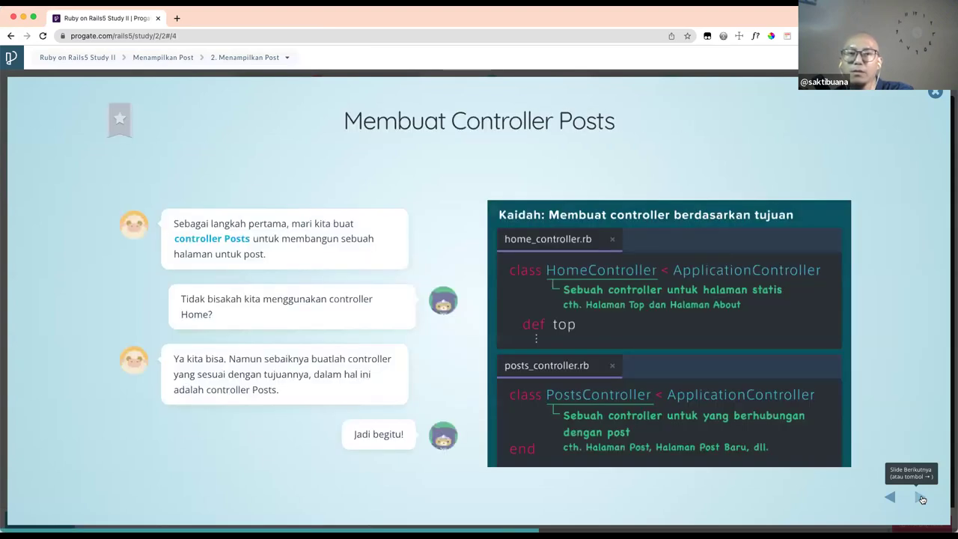
left_click(920, 497)
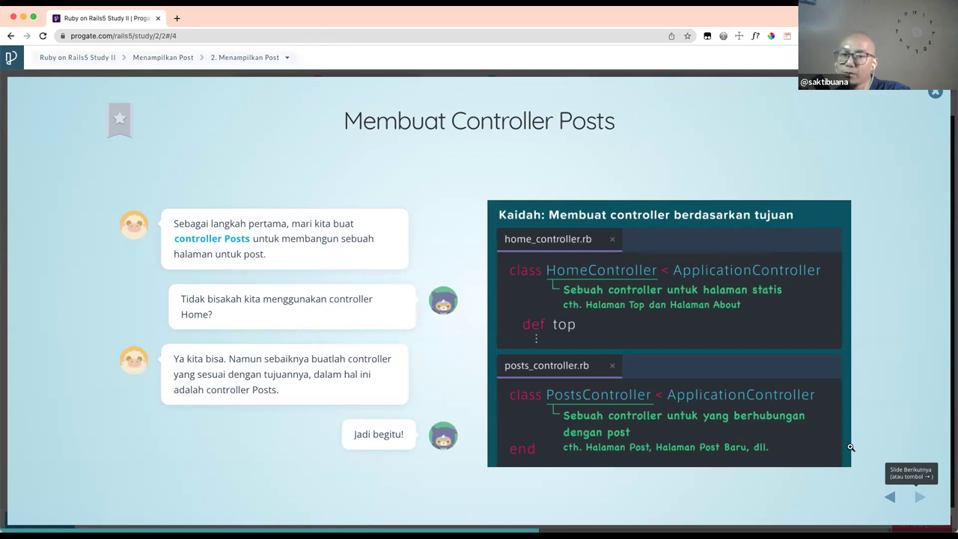
key("Right")
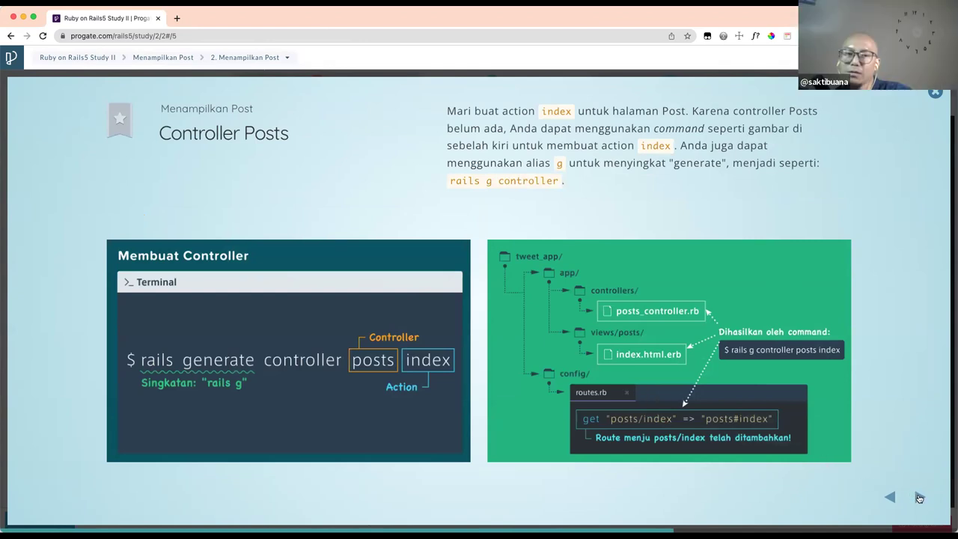
left_click(919, 498)
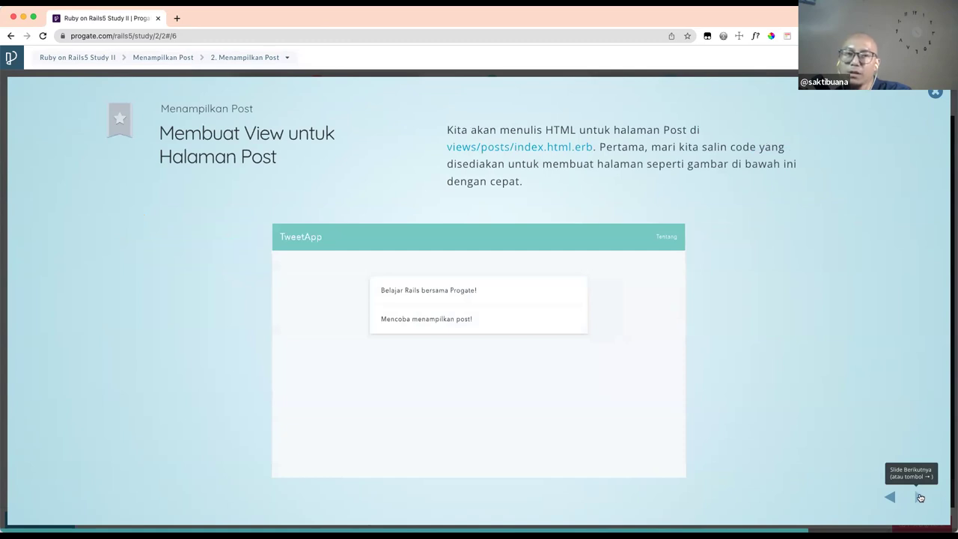
left_click(920, 498)
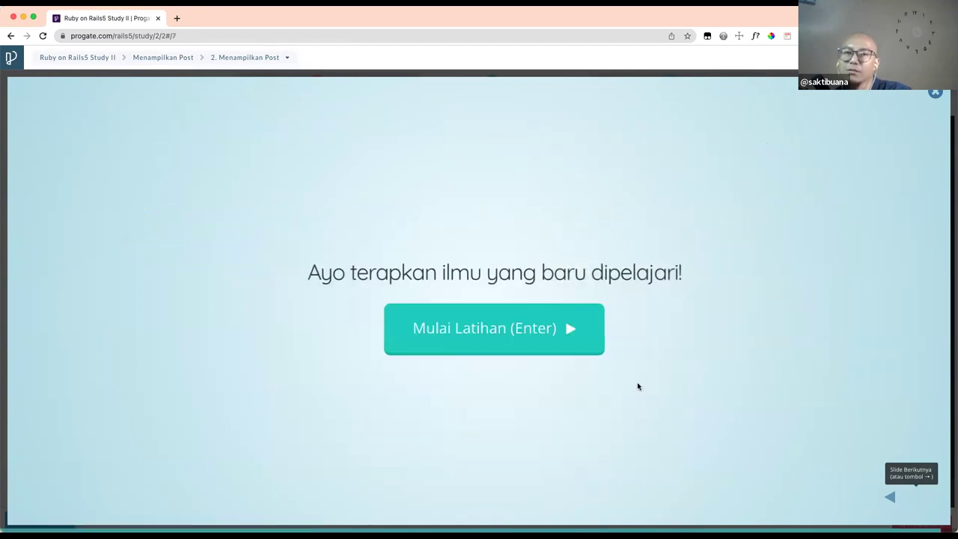
left_click(556, 338)
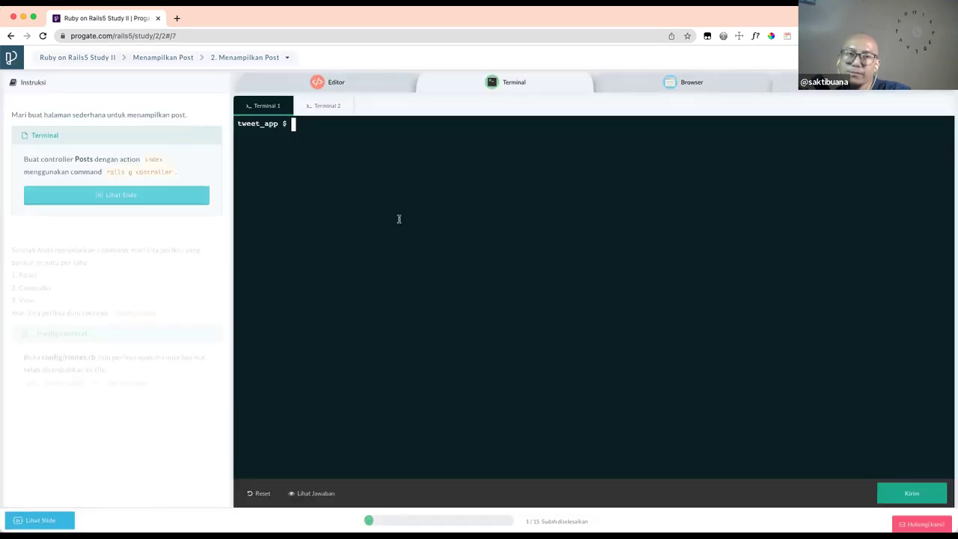
Try to generate the posts controller without an action by running "rails generate controller posts" in Terminal 1
type("rails generate contri")
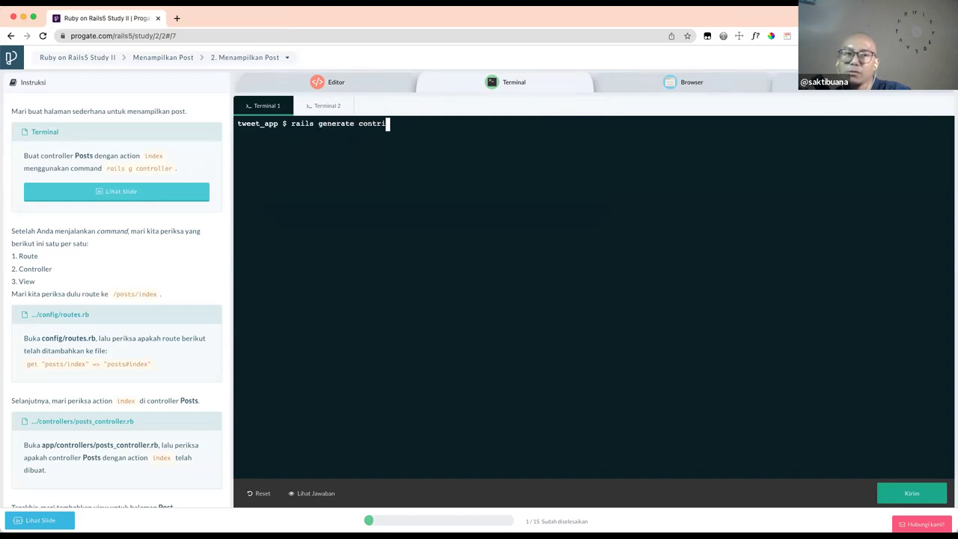
key("BackSpace")
type("ollers")
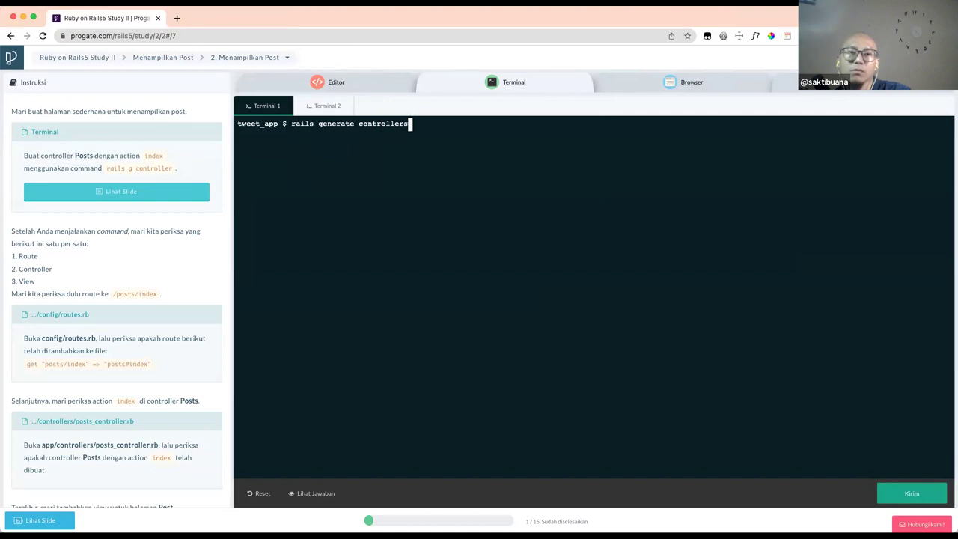
key("BackSpace")
type("post")
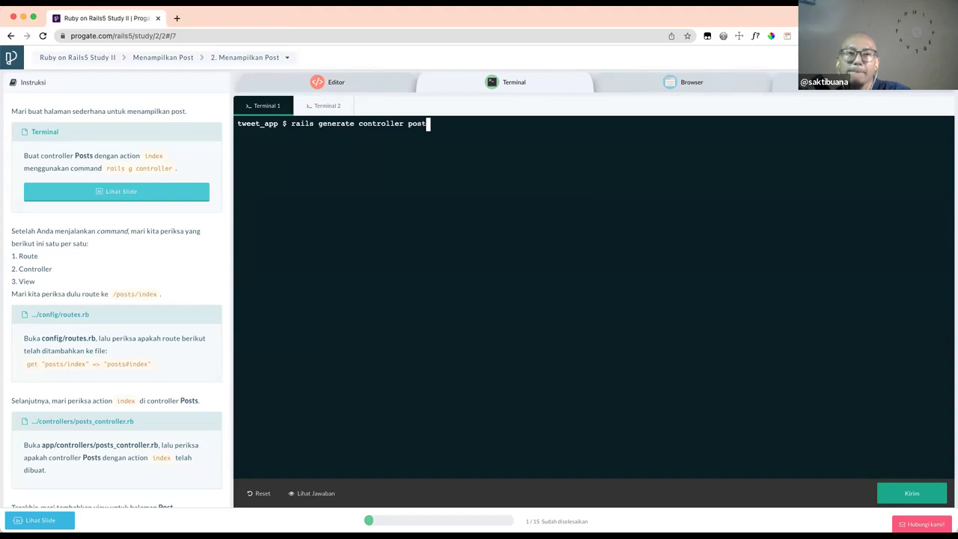
type("s")
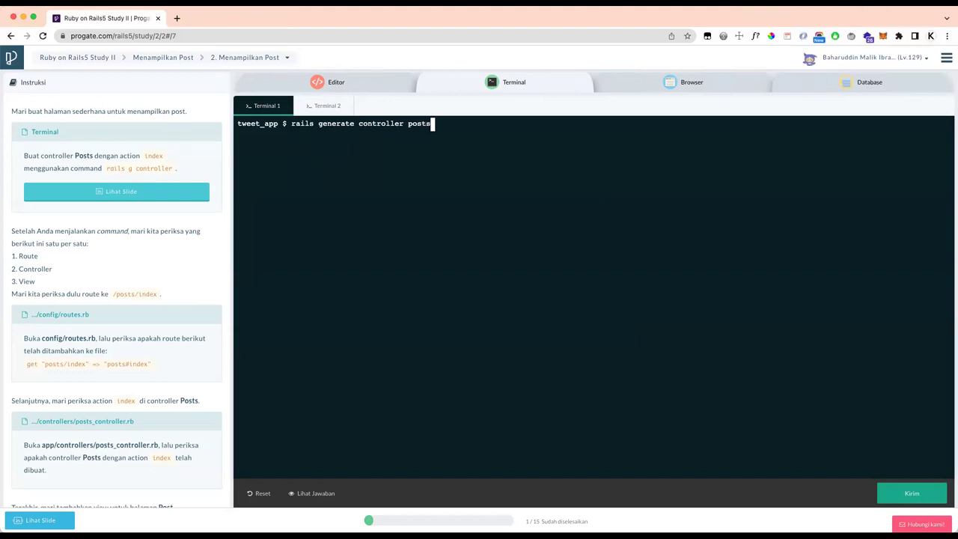
key("Return")
key("ctrl+c")
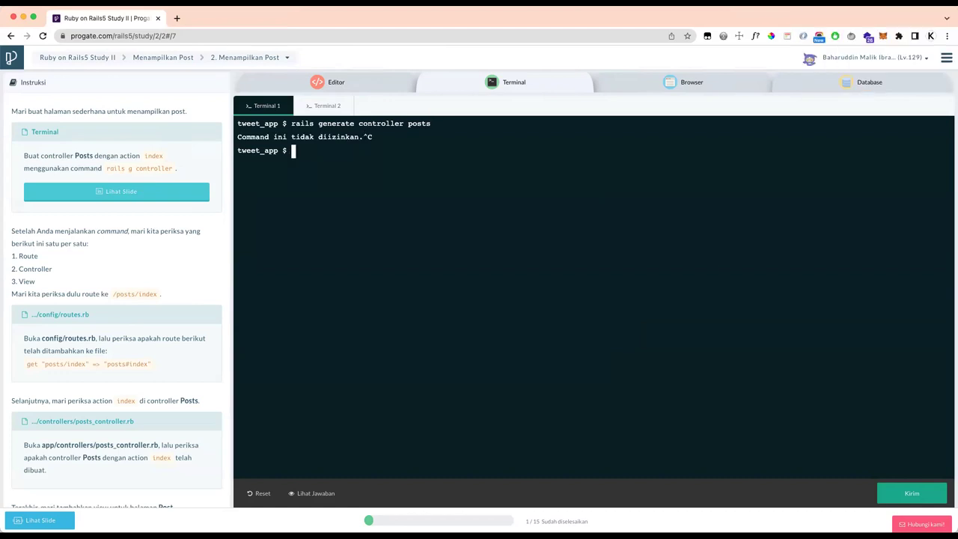
Generate the posts controller with an index action by running "rails generate controller posts index"
type("rails generate")
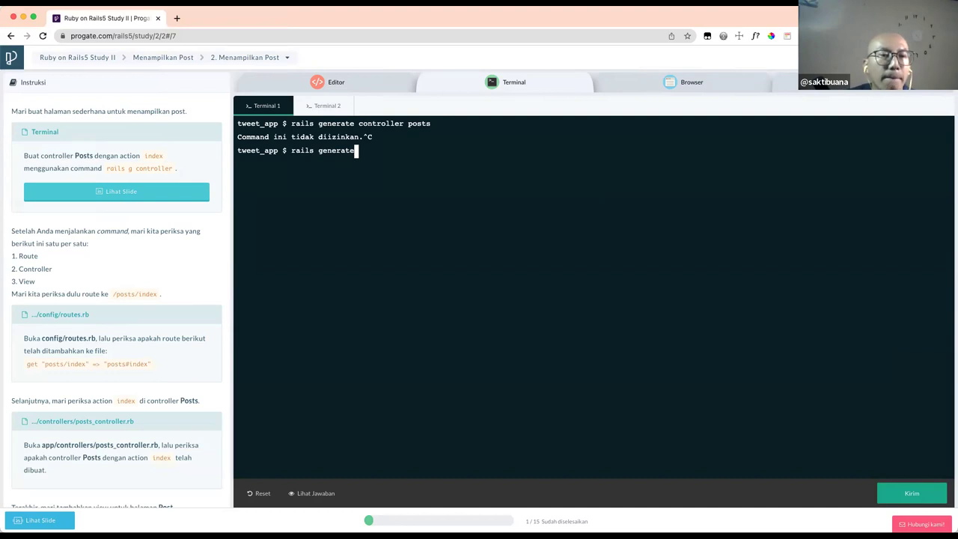
type(" con")
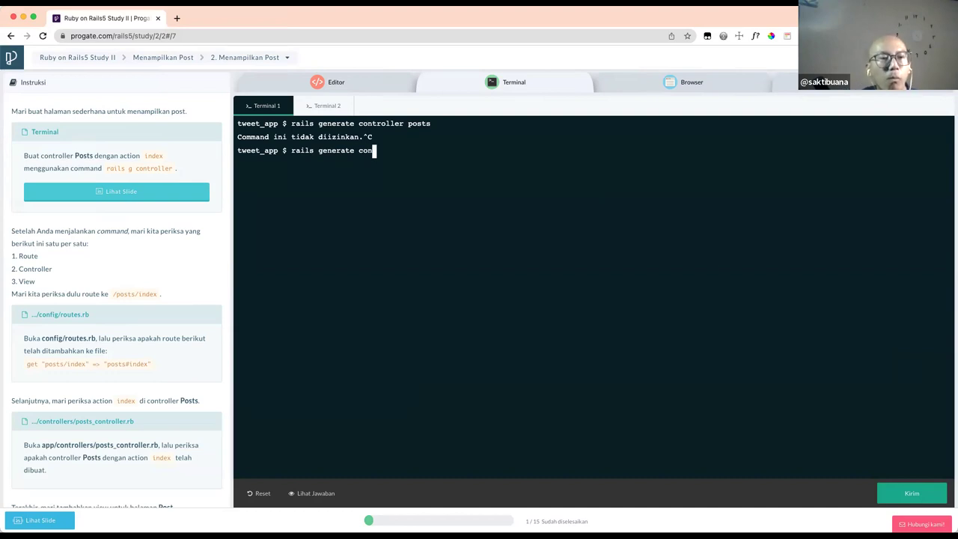
type("triller")
key("BackSpace")
key("BackSpace")
key("BackSpace")
key("BackSpace")
key("BackSpace")
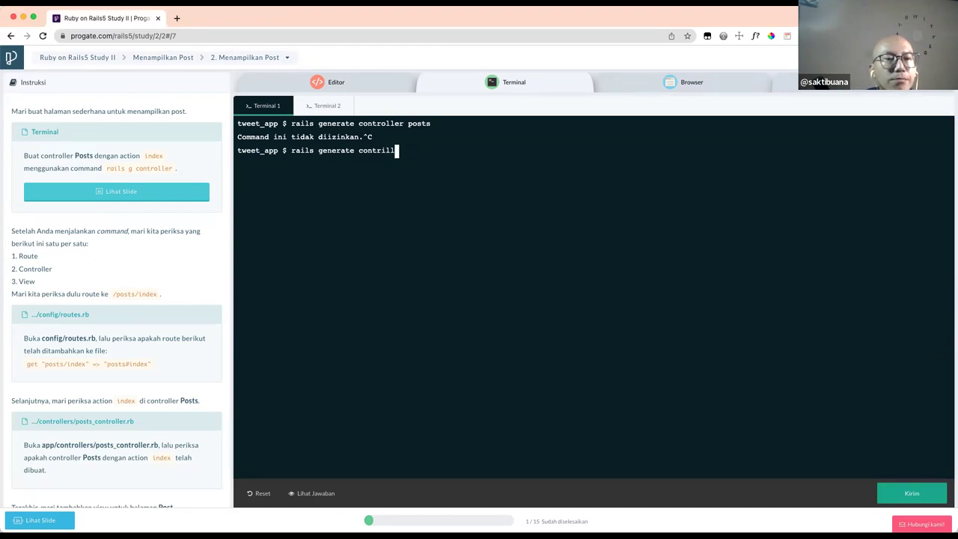
type("oller")
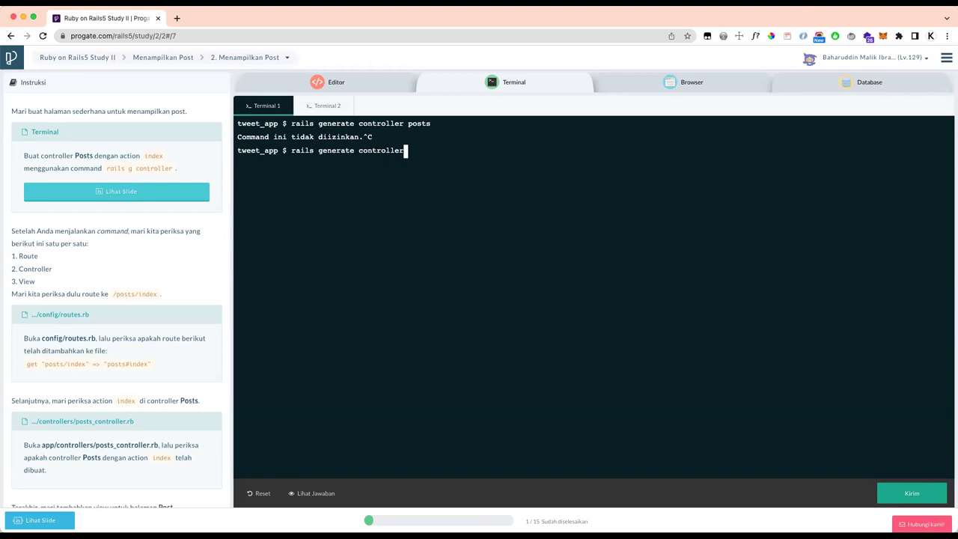
type(" posts index")
key("Return")
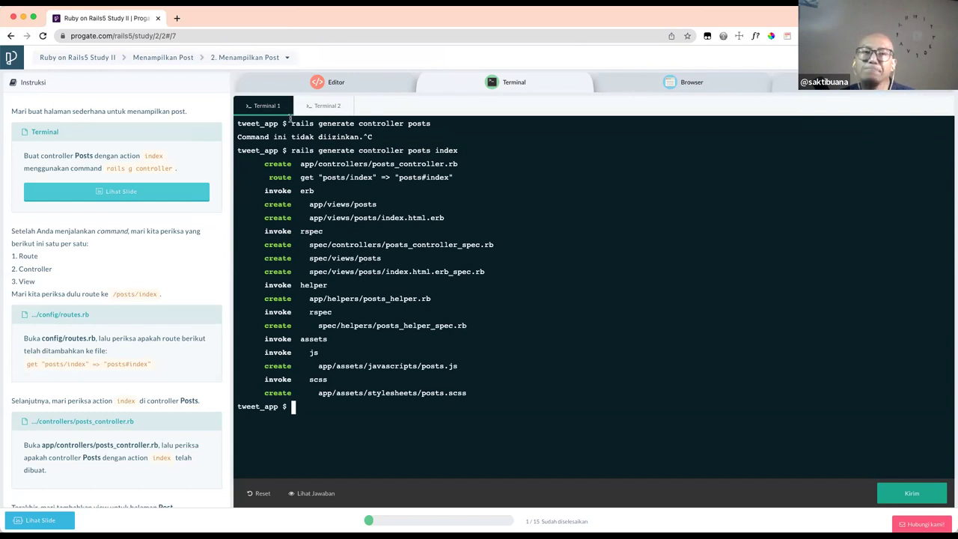
Open the view file app/views/posts/index.html.erb in the code editor
left_click(328, 86)
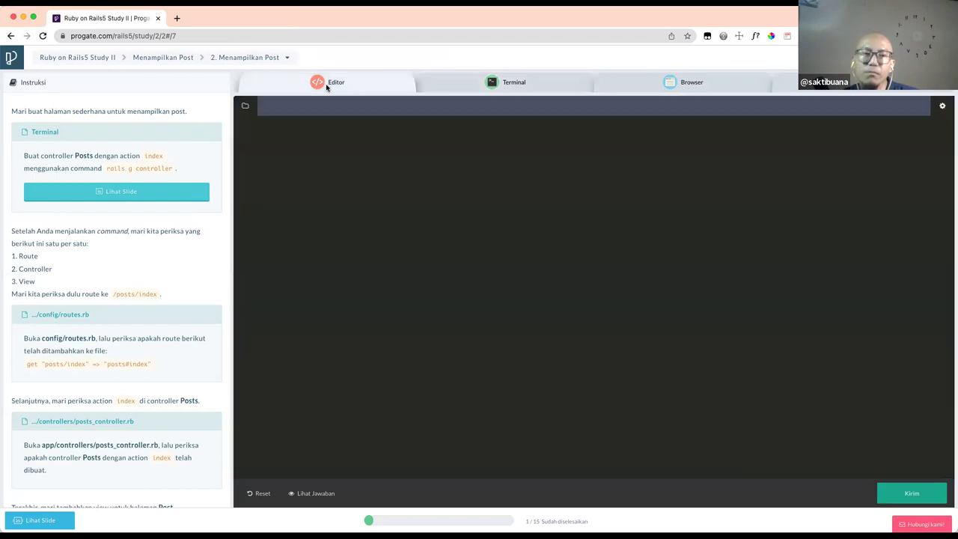
left_click(246, 107)
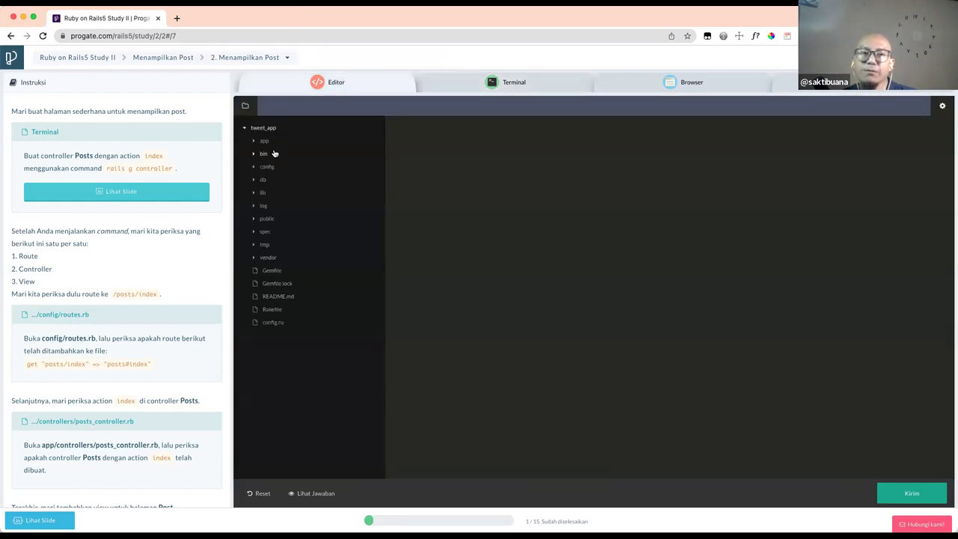
left_click(265, 141)
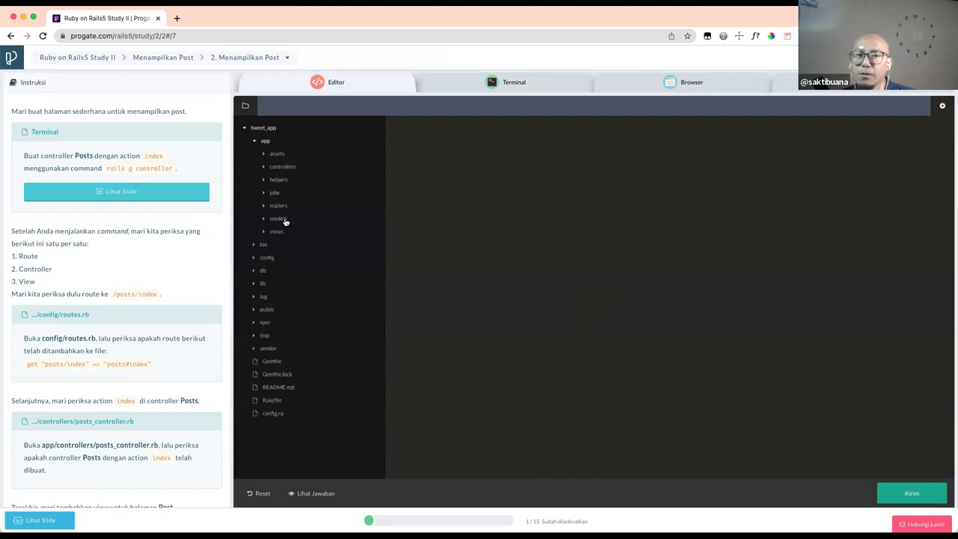
left_click(278, 231)
left_click(288, 271)
left_click(306, 284)
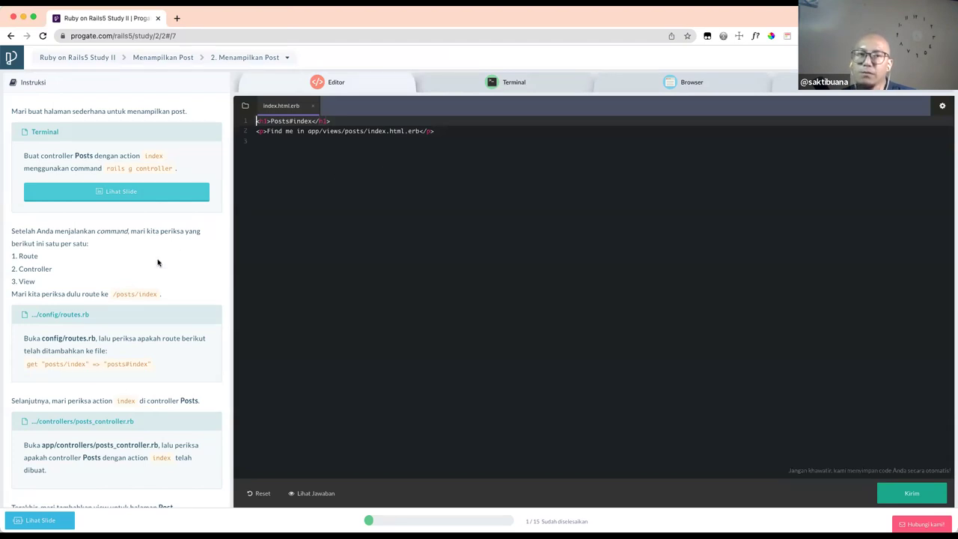
Open app/controllers/posts_controller.rb to check its index action
left_click(246, 106)
left_click(283, 166)
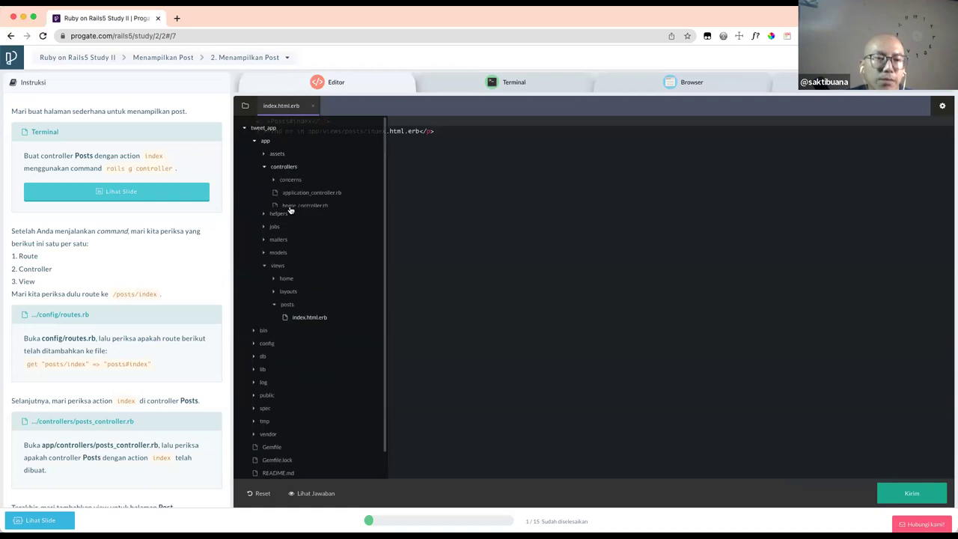
left_click(303, 219)
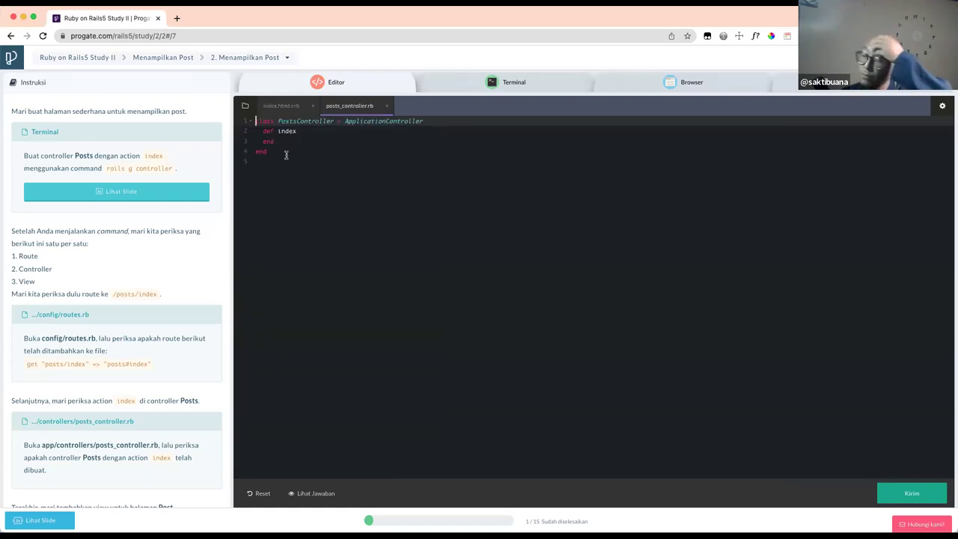
Open config/routes.rb to check the posts/index route
left_click(245, 105)
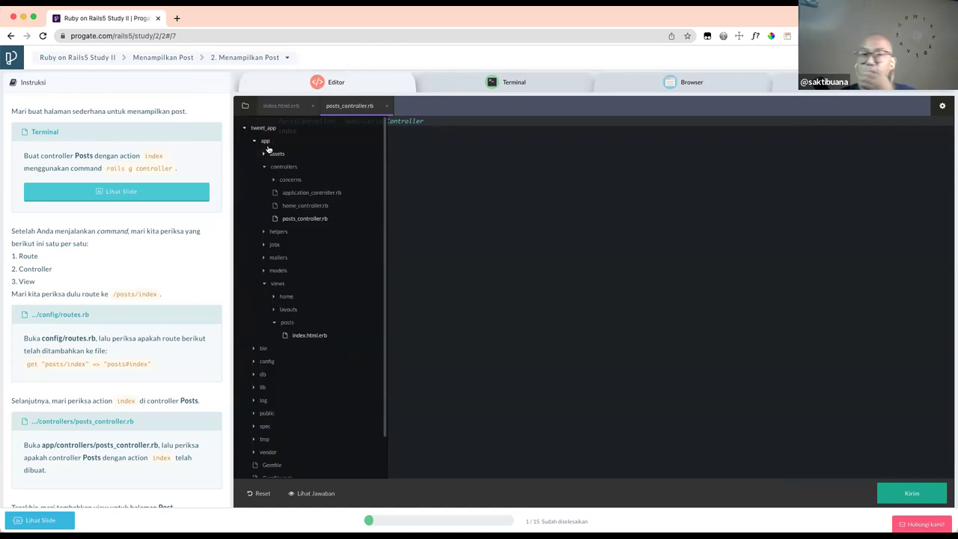
left_click(267, 362)
scroll(284, 412, "down", 2)
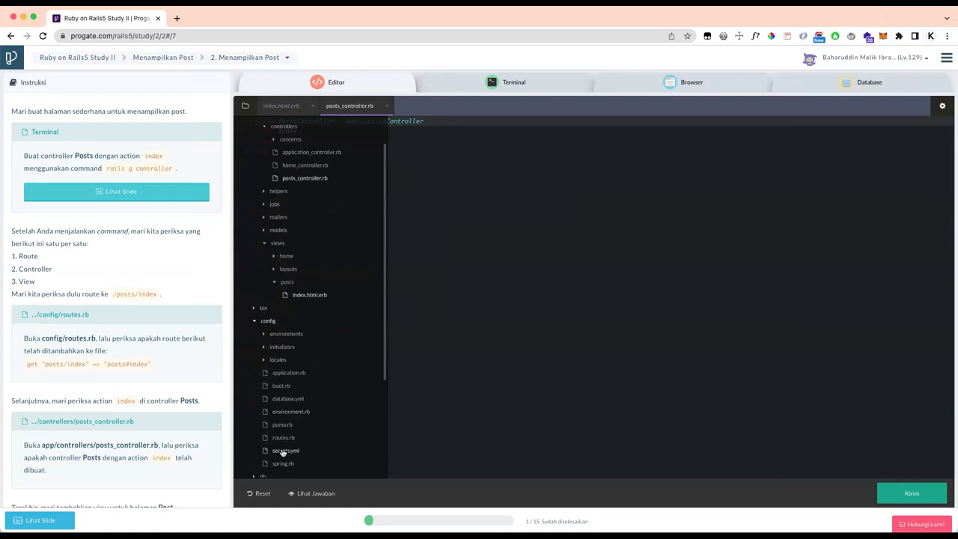
left_click(284, 441)
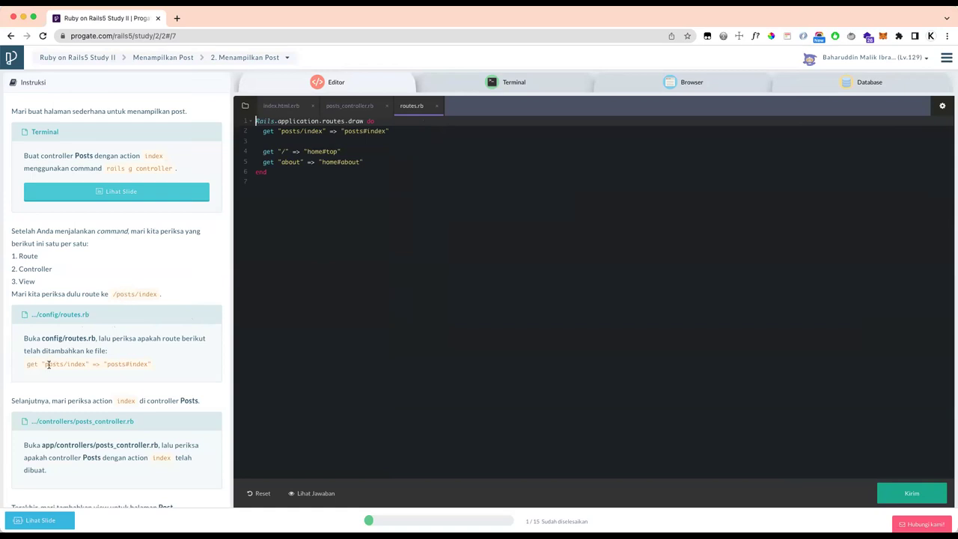
left_click(388, 163)
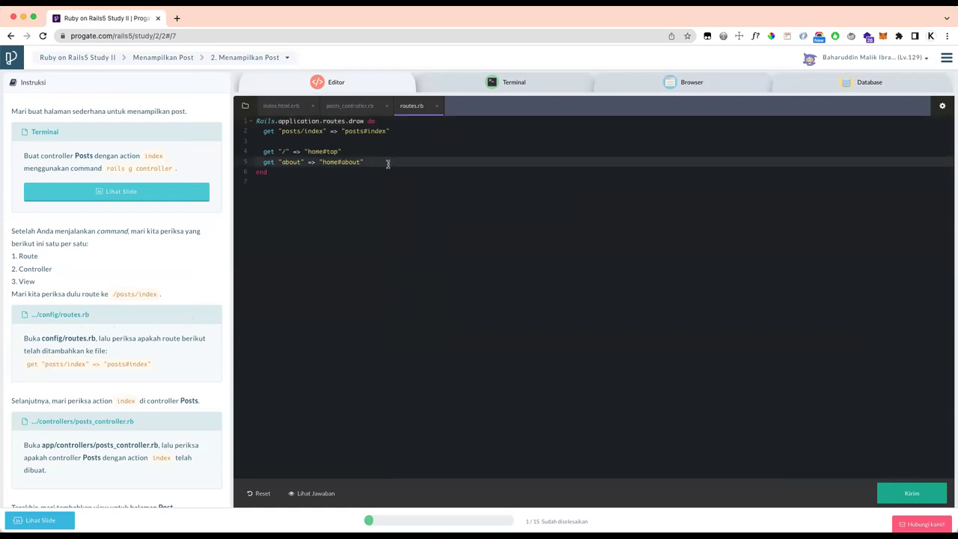